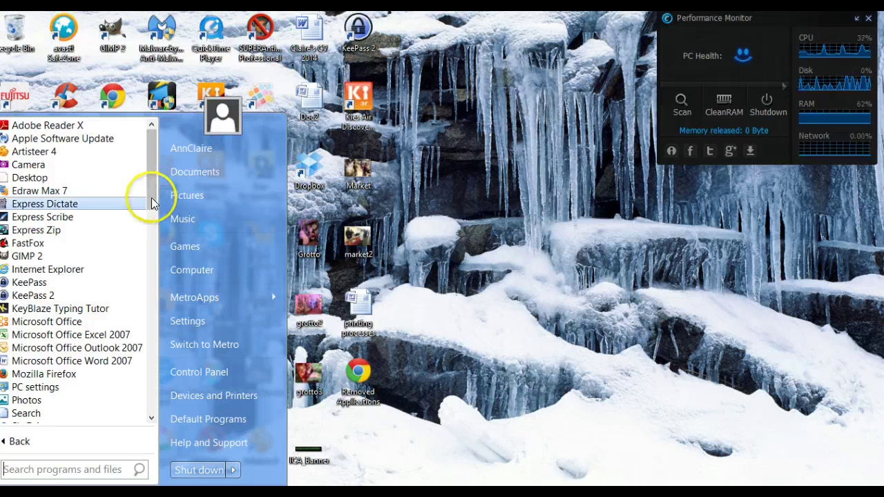
Step: Launch Microsoft Office Excel 2007 from the Microsoft Office program group
drag(152, 200, 158, 354)
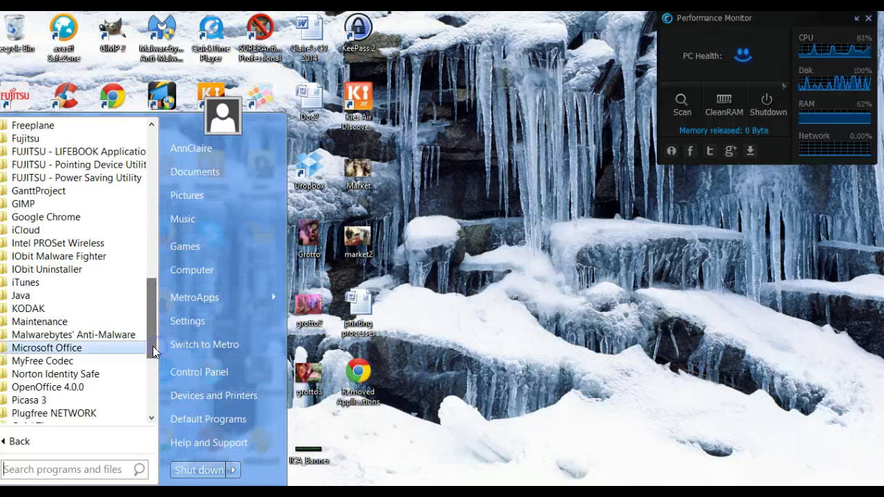
click(75, 351)
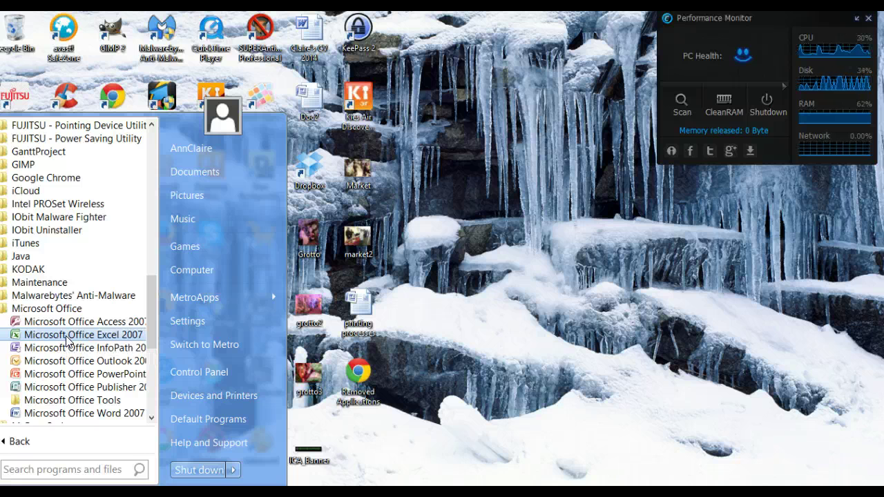
click(67, 341)
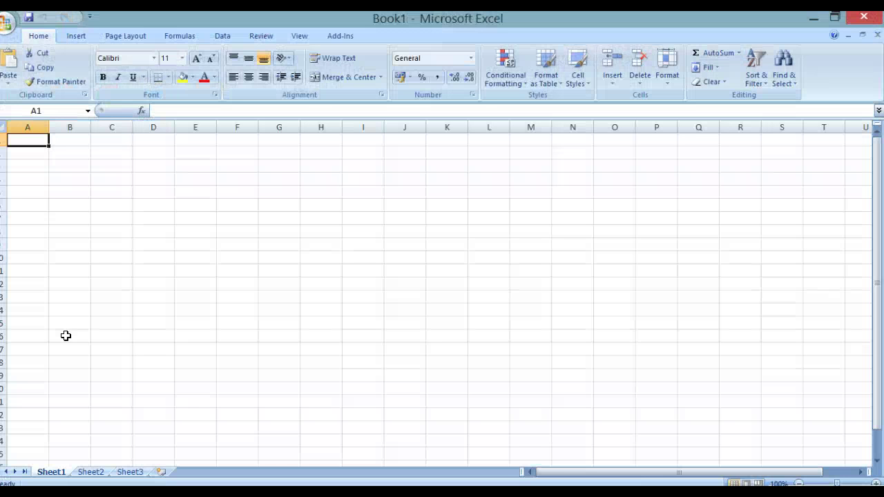
Step: Start opening an existing workbook and browse to the L1 Spreadsheets folder on the DRIVERS (D:) drive
key(alt+p)
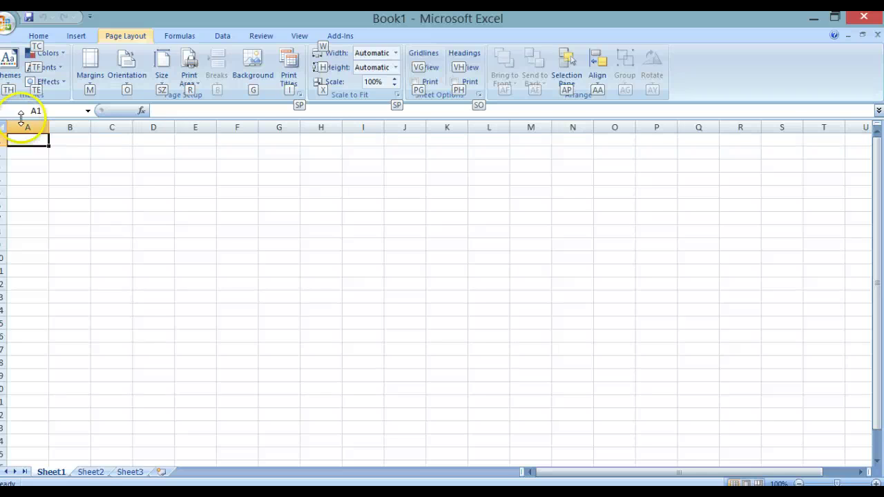
click(4, 25)
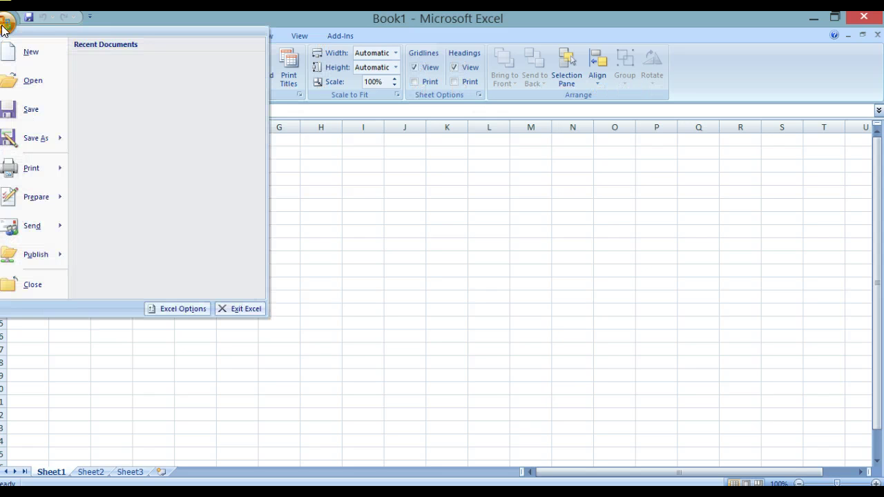
click(25, 83)
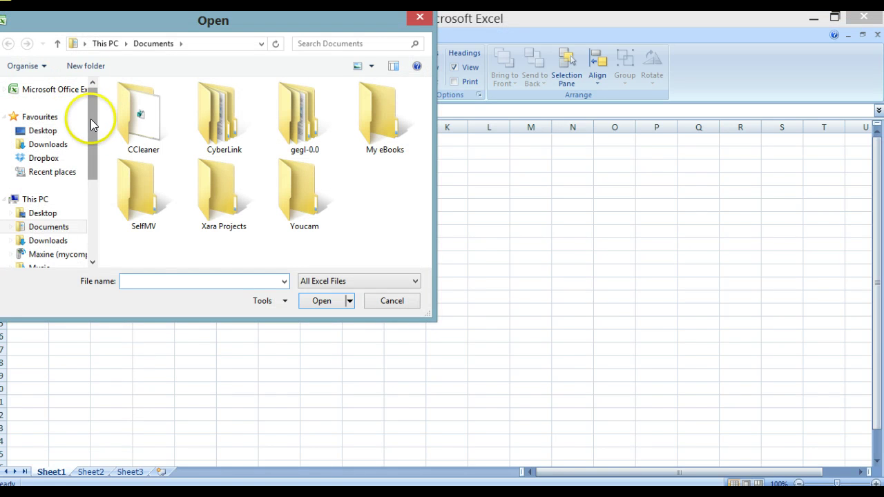
drag(91, 118, 90, 186)
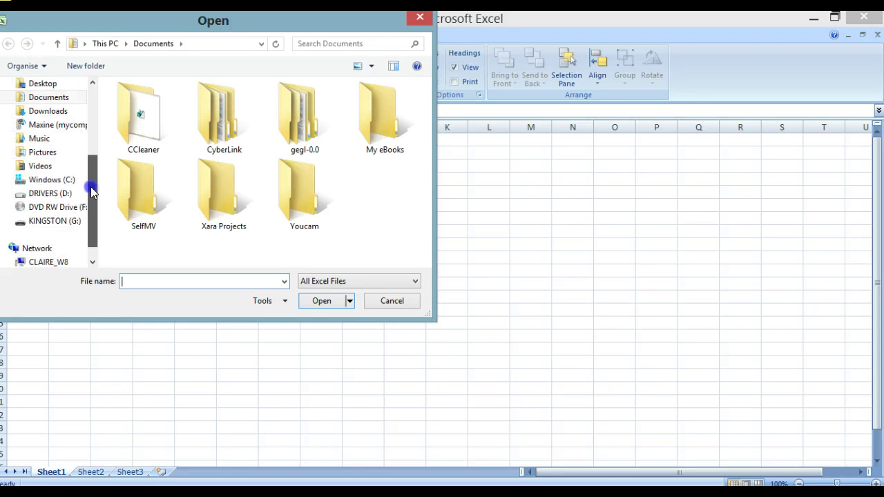
click(54, 195)
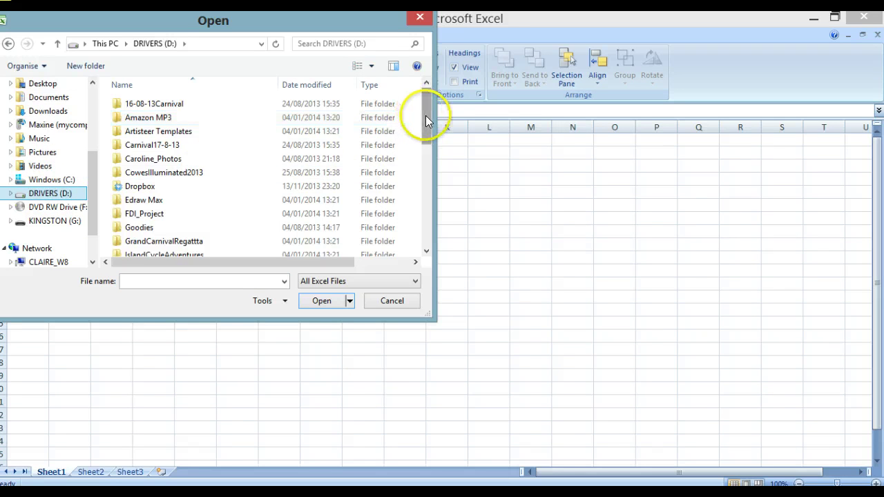
drag(425, 115, 426, 150)
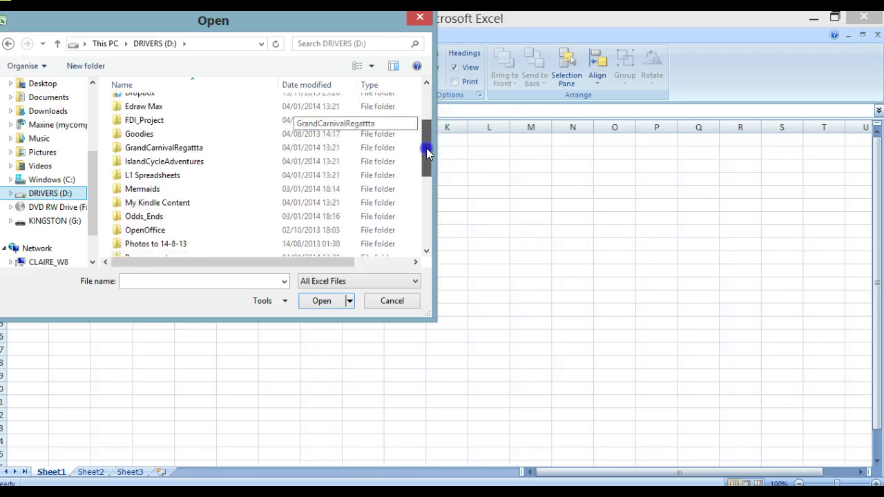
click(240, 178)
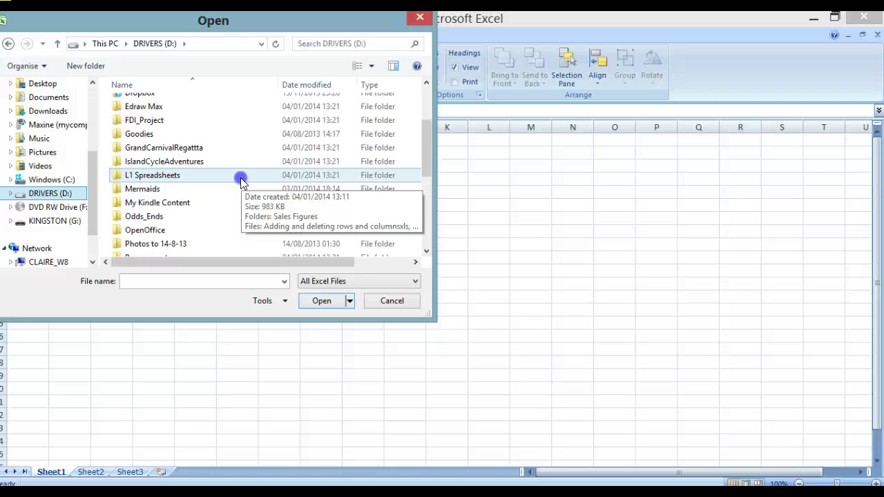
click(325, 307)
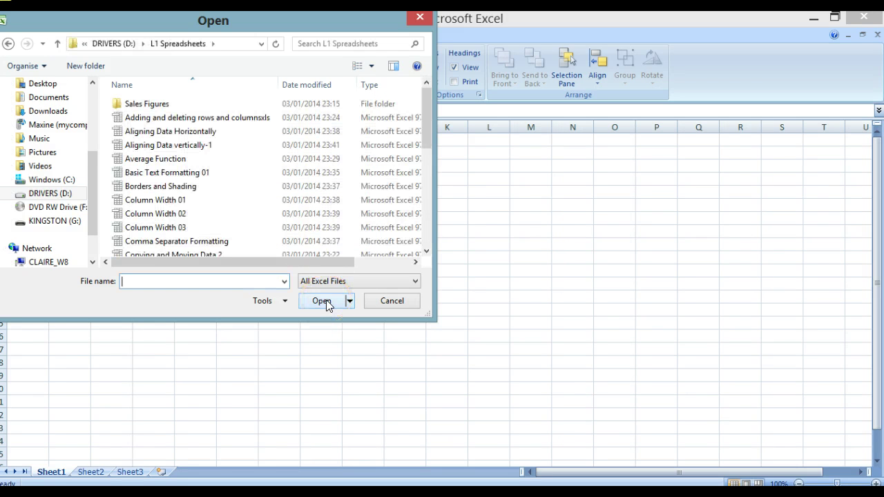
Step: Show the file preview and open the First Look workbook from the L1 Spreadsheets folder
click(393, 66)
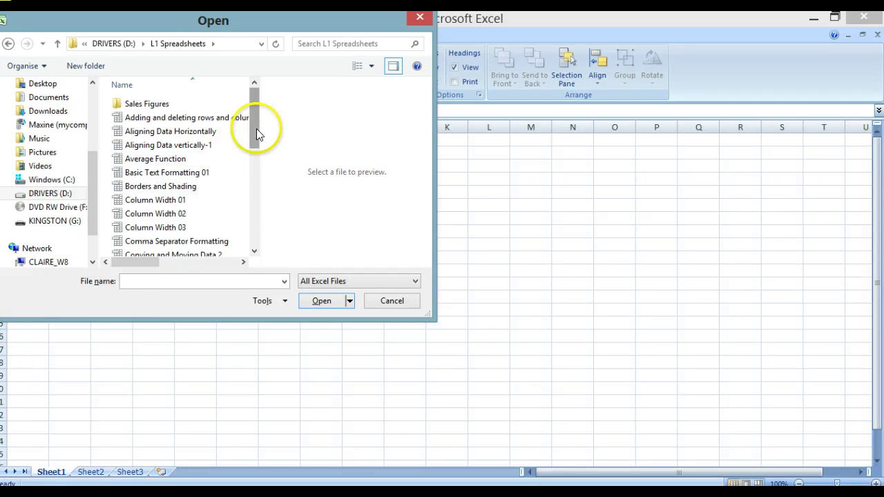
drag(256, 128, 256, 197)
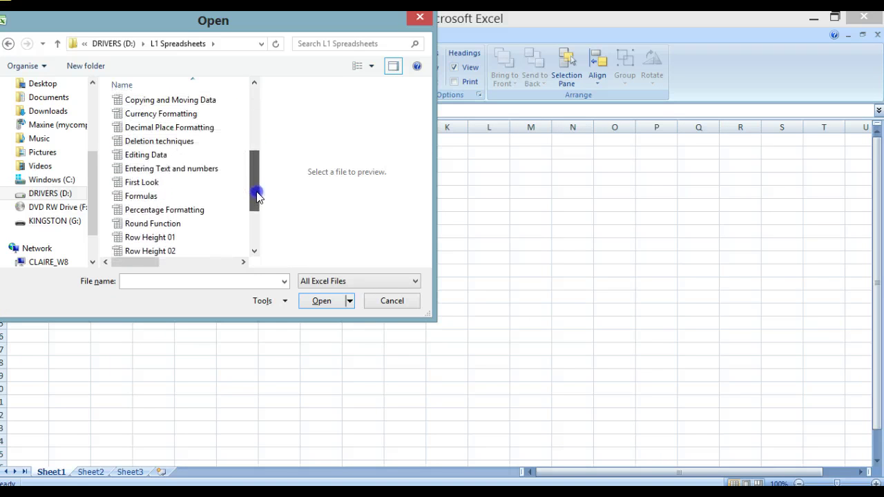
click(211, 188)
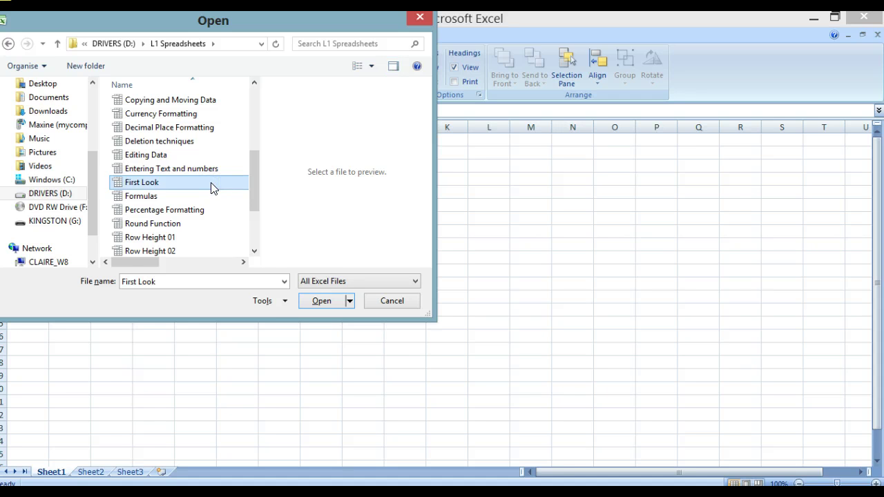
click(318, 301)
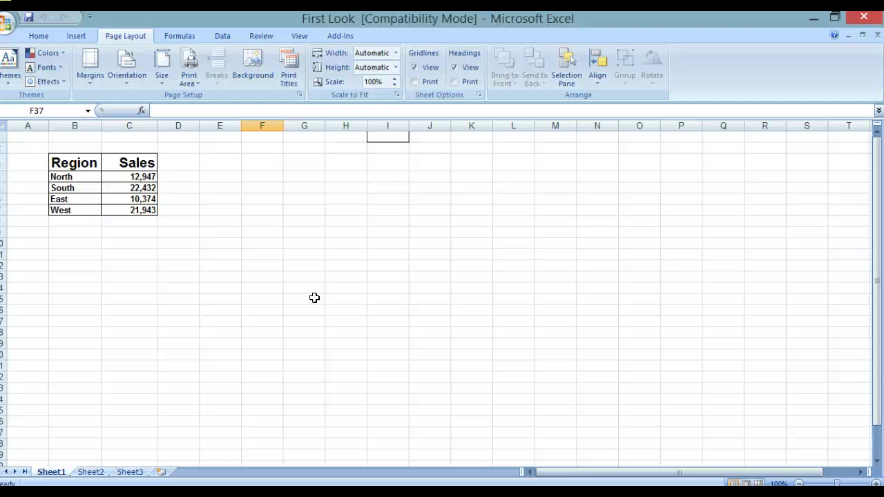
Step: Examine the sheet's table and chart, selecting the region cells North, South, East and West one after another
key(alt)
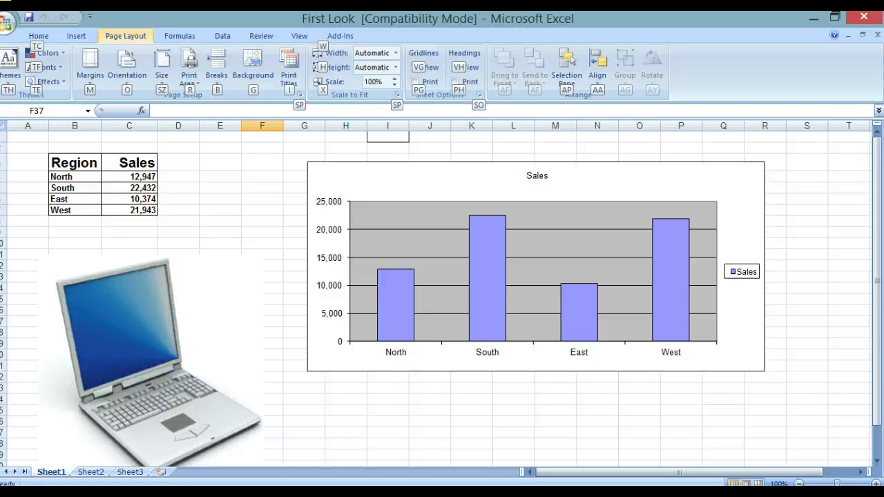
key(p)
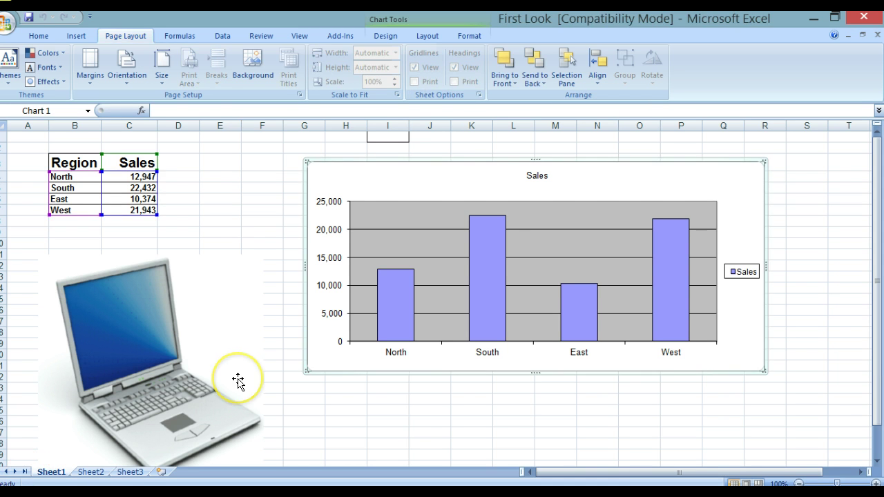
click(216, 176)
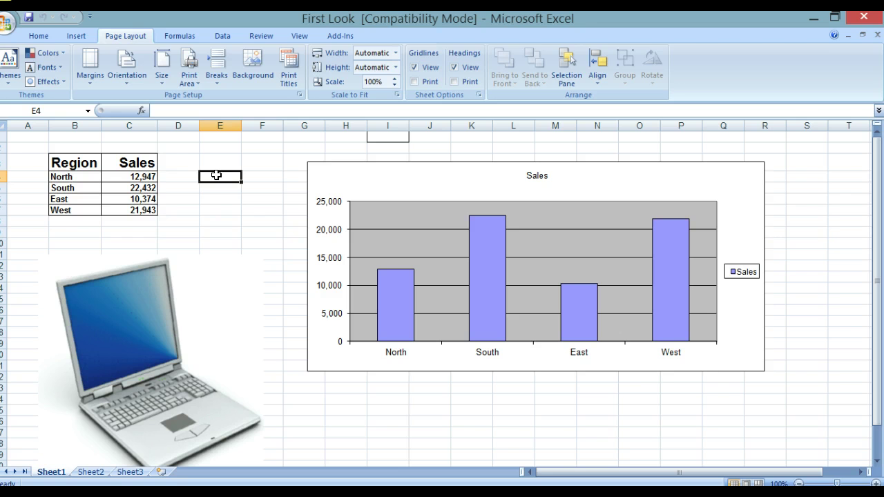
click(59, 177)
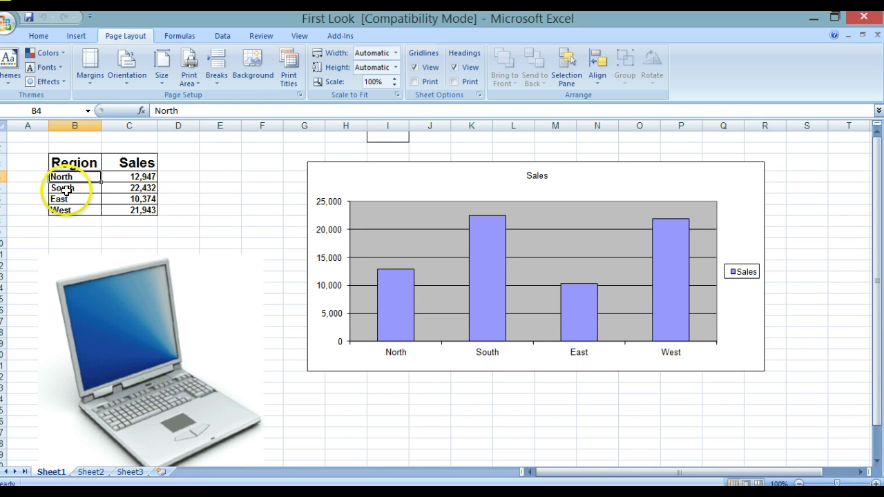
click(65, 188)
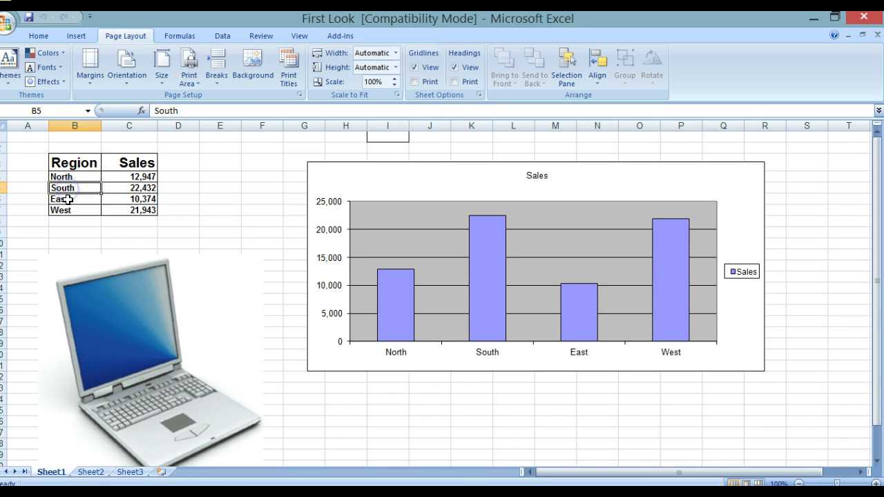
click(67, 199)
click(67, 210)
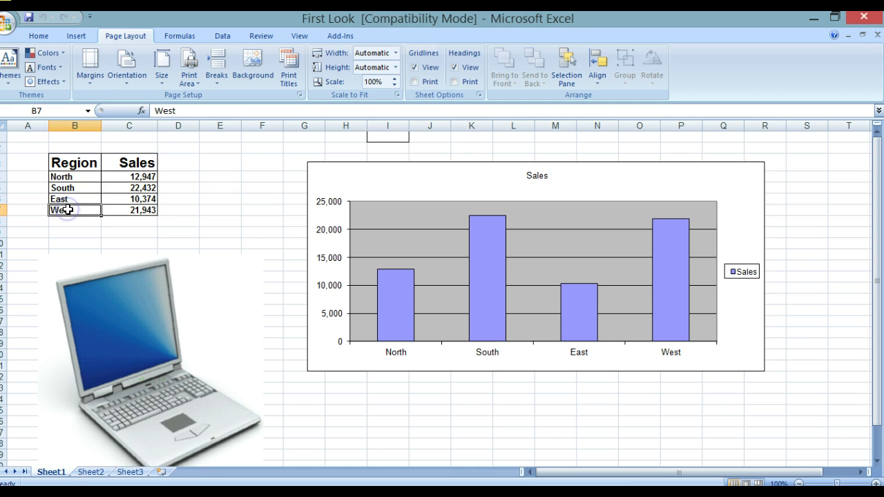
key(alt+p)
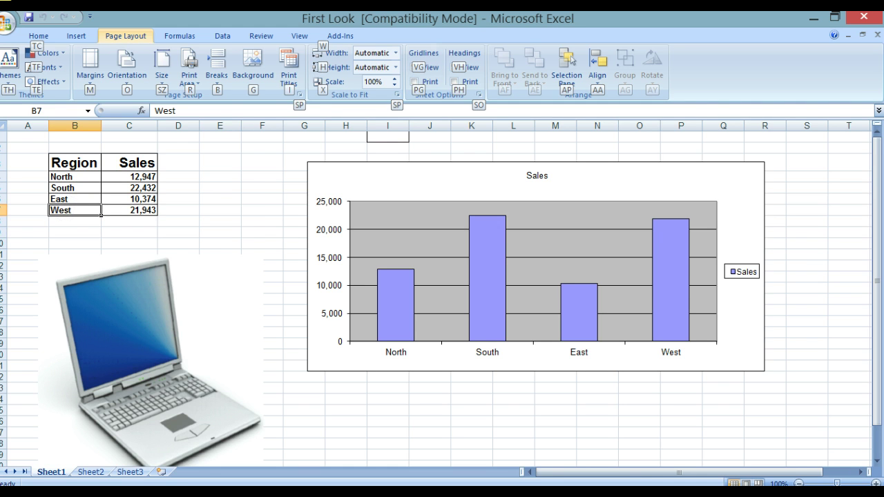
click(227, 200)
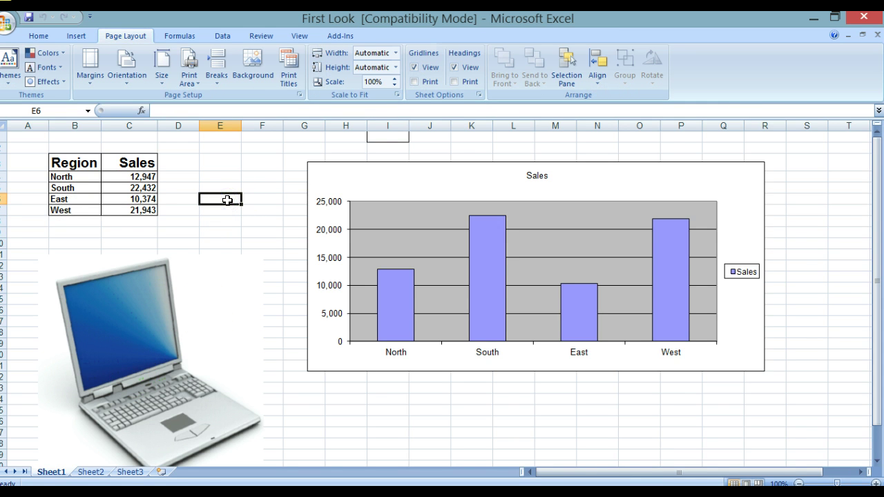
Step: Inspect individual cells by selecting the Sales heading in C3 and the empty cell E4 in turn
key(alt)
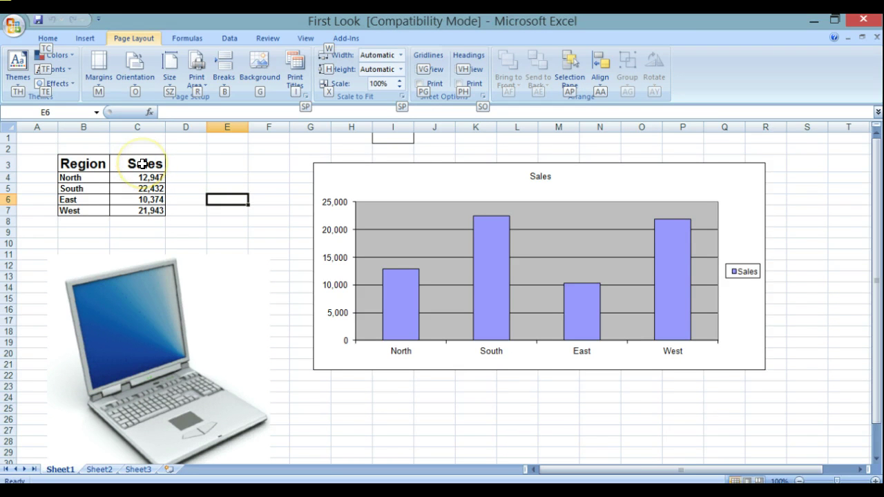
click(142, 163)
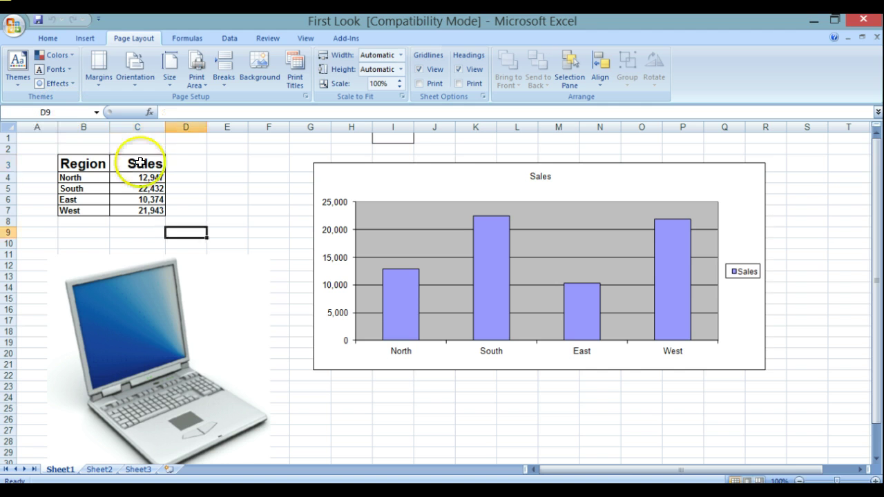
click(140, 163)
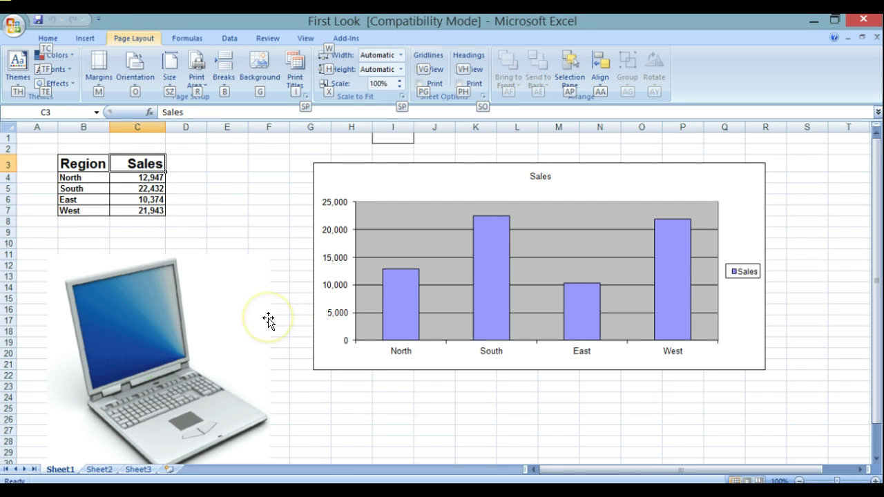
key(alt+p)
click(227, 177)
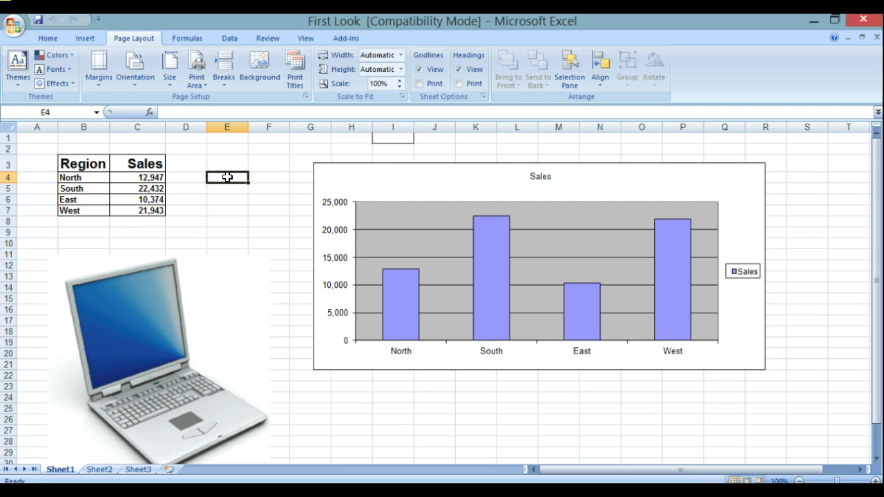
key(alt+p)
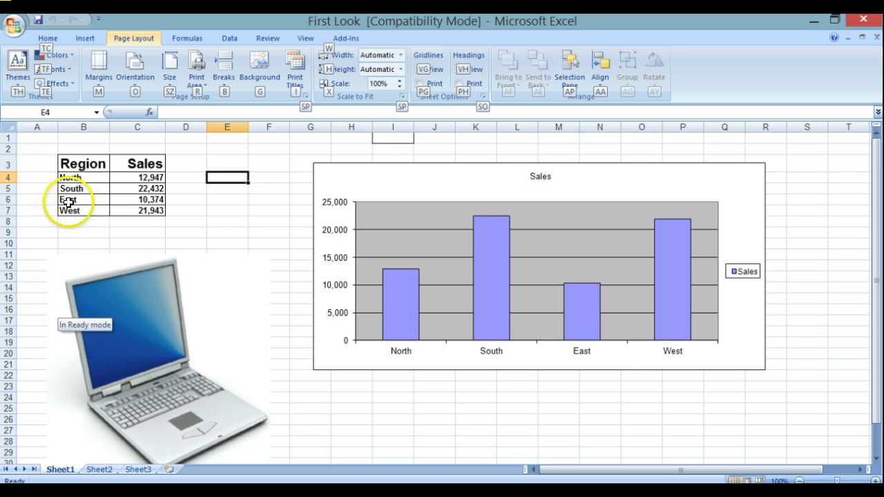
Step: Select the entire row 4 containing the North sales figure
click(10, 176)
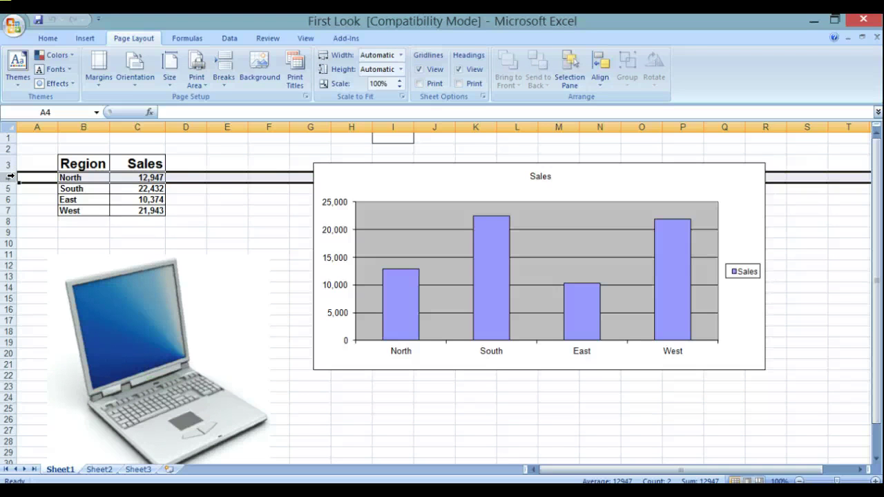
key(alt+p)
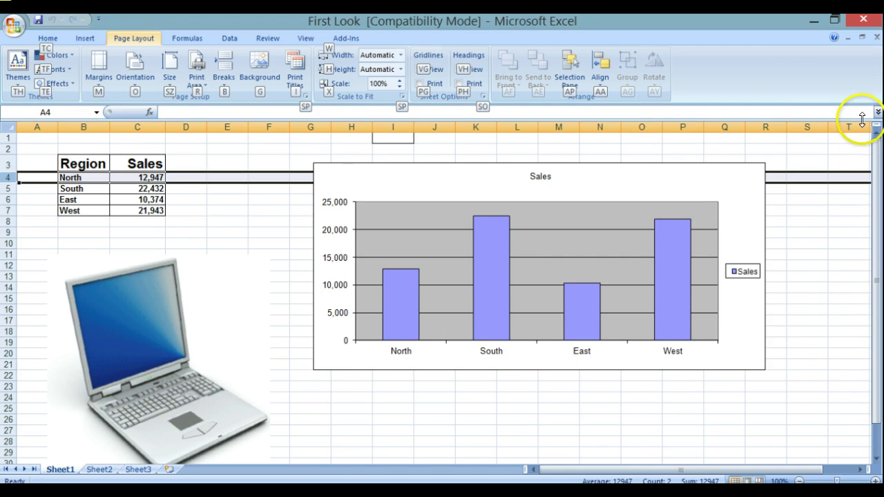
key(super+c)
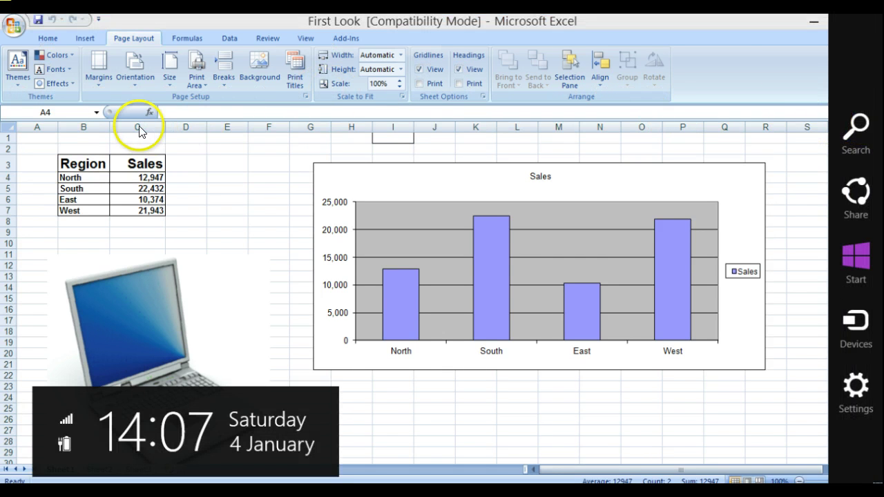
key(Escape)
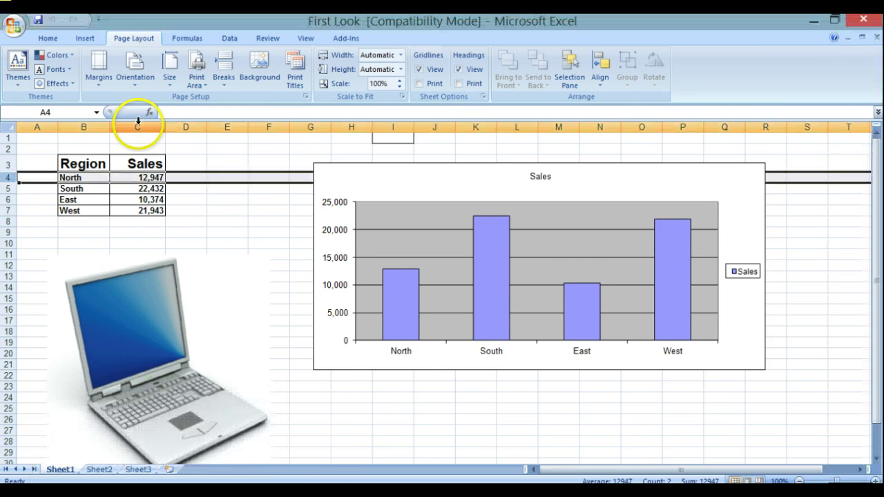
Step: Select the entire column C containing the sales figures, keeping Sheet1 as the active worksheet
click(138, 121)
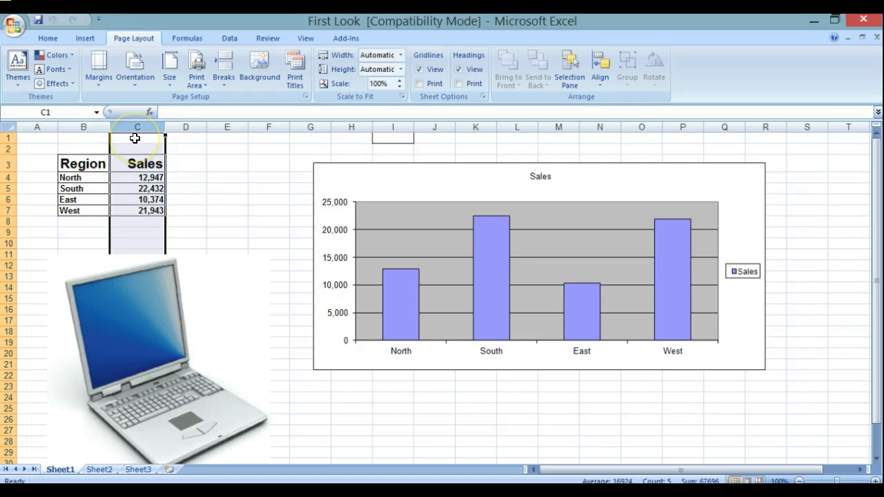
key(alt)
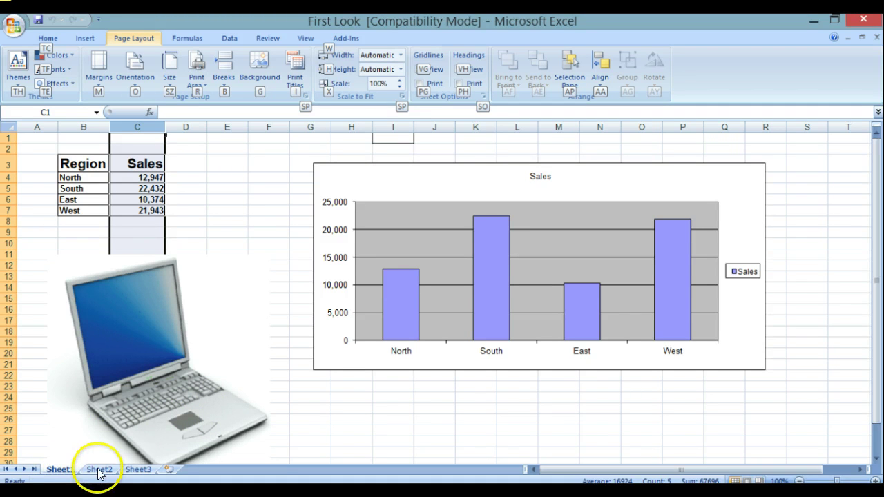
click(66, 473)
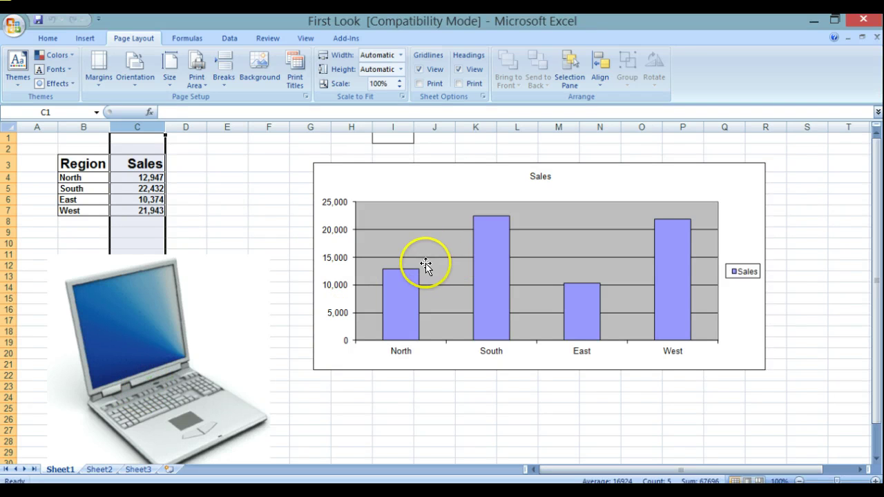
Step: View the tables and charts on Sheet2 and Sheet3, and return to Sheet1
click(99, 470)
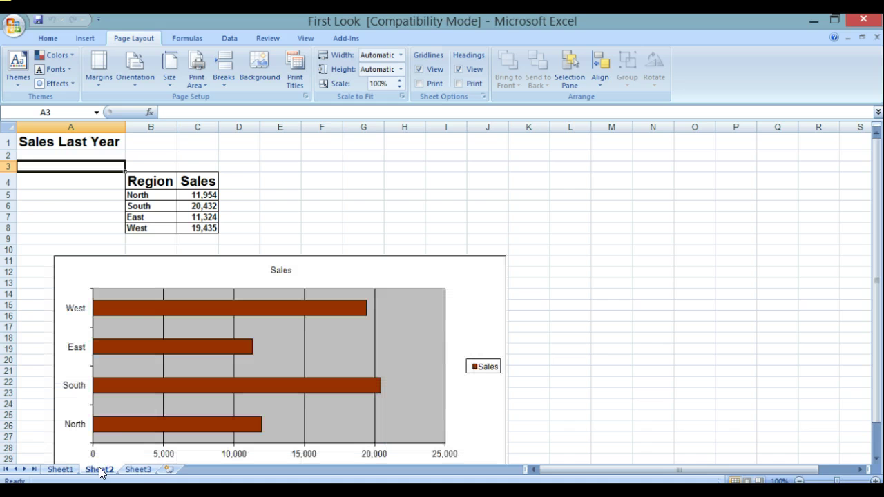
click(138, 469)
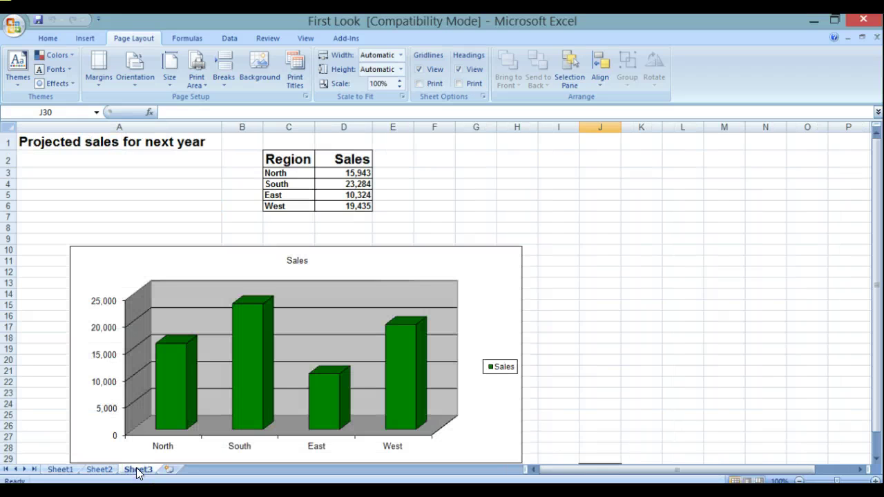
key(alt+p)
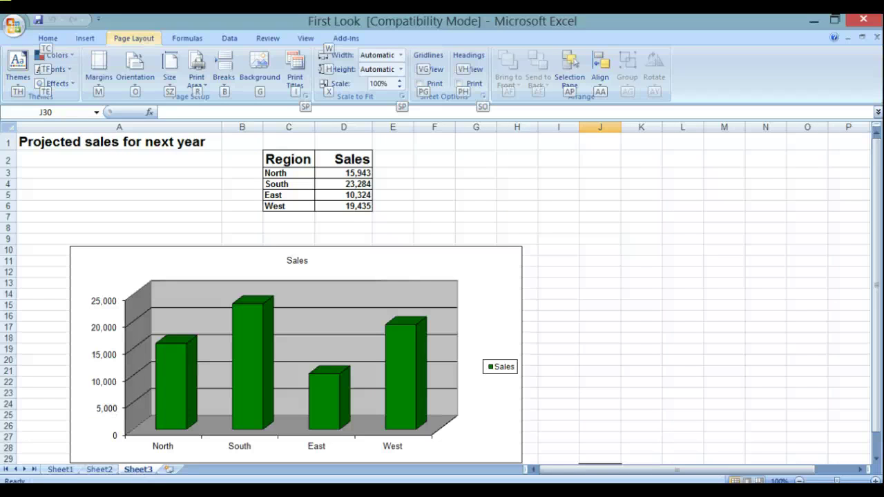
click(60, 470)
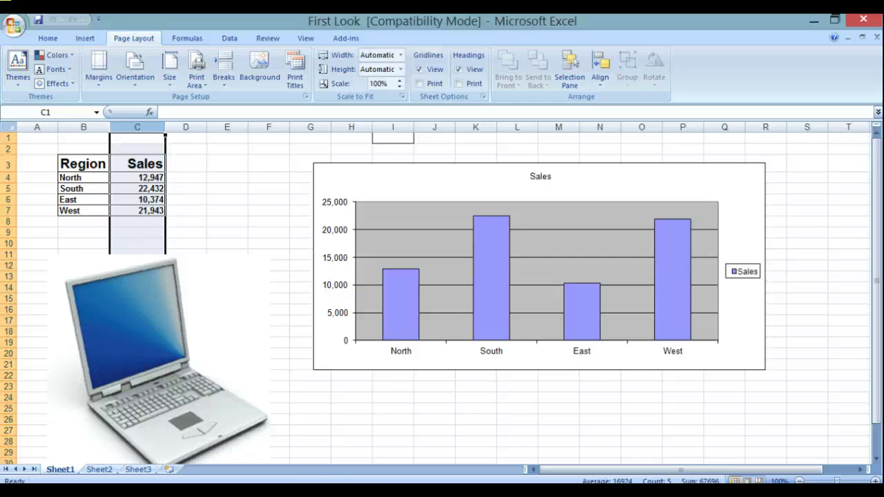
Step: Close the First Look workbook and exit Excel
click(13, 26)
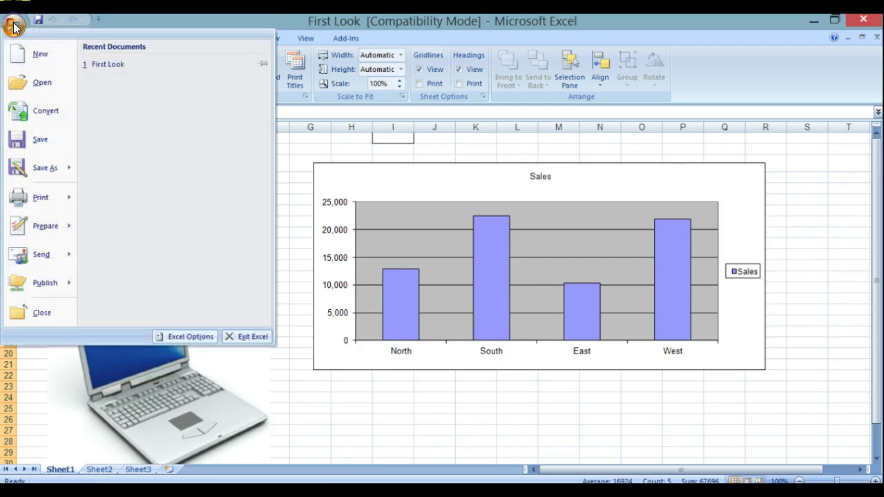
click(38, 313)
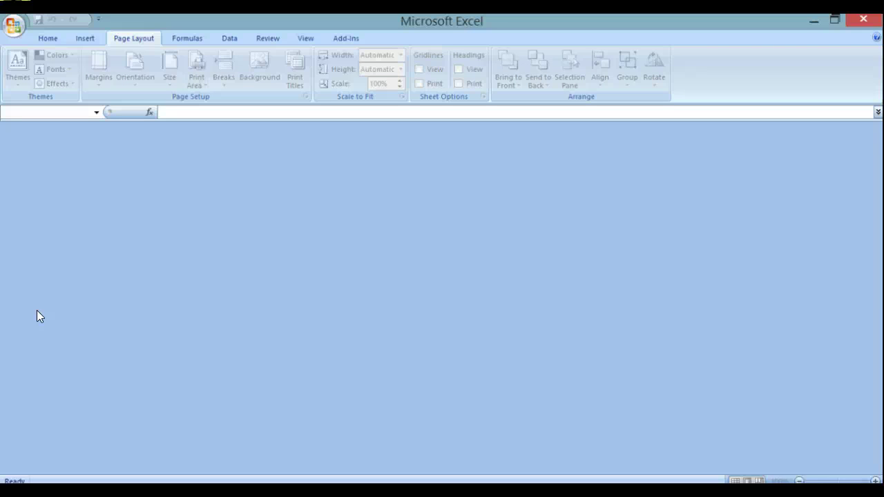
click(152, 374)
key(alt+p)
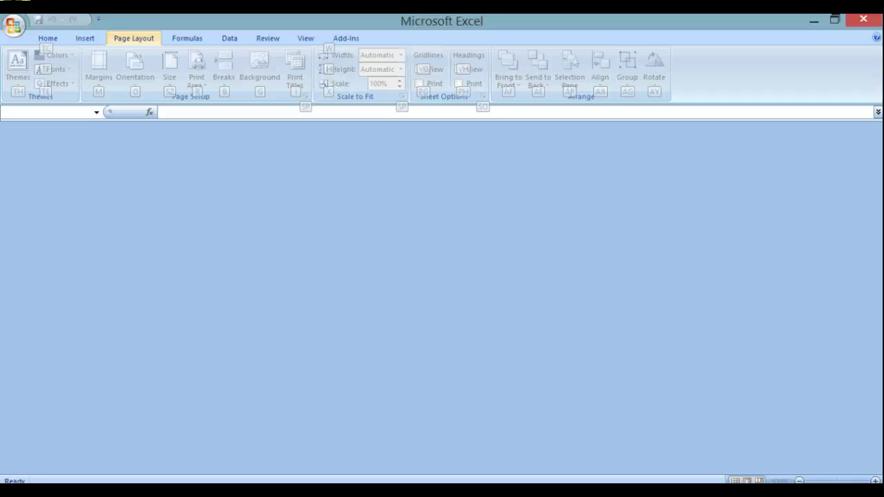
click(13, 27)
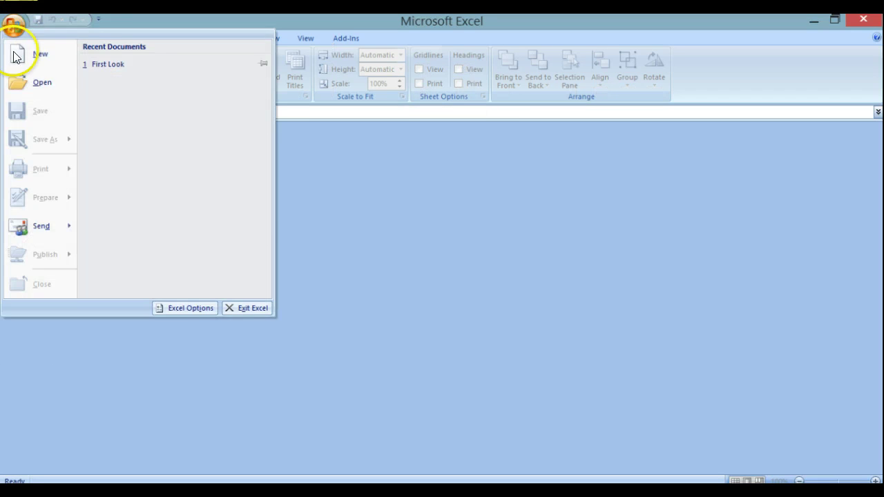
click(245, 310)
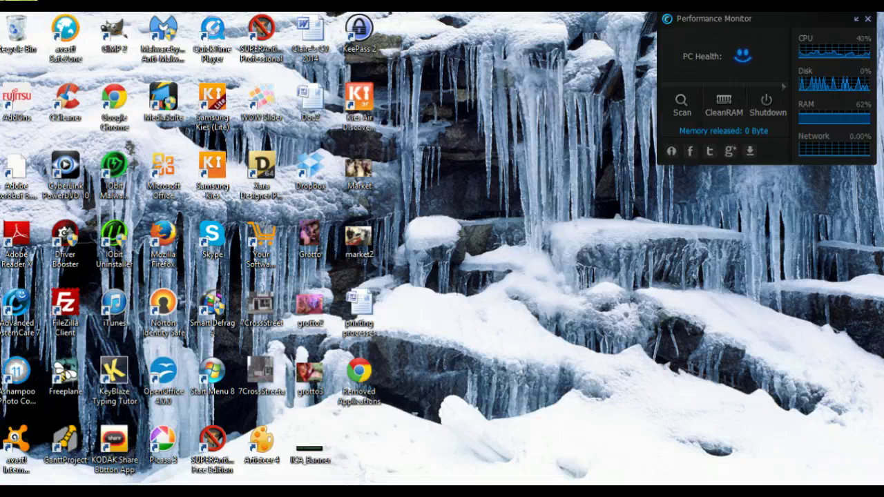
Step: Launch Microsoft Office Excel 2007 from the Microsoft Office folder in the list of all installed programs
key(super)
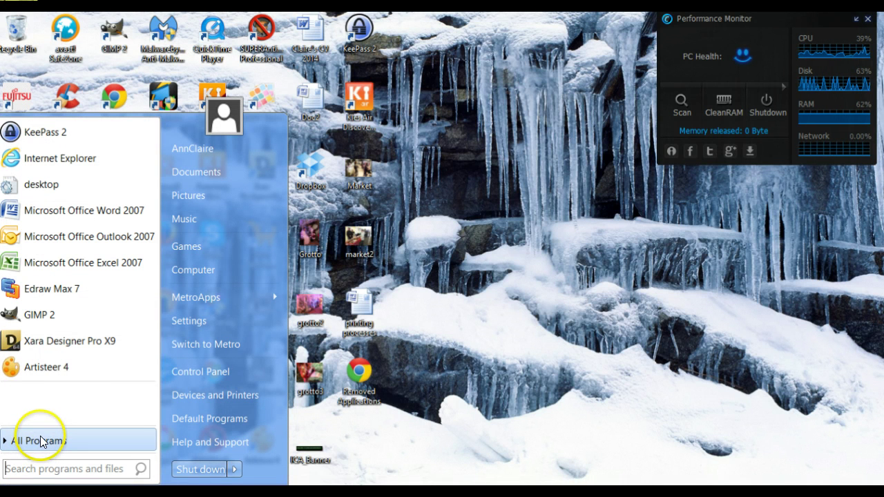
click(126, 440)
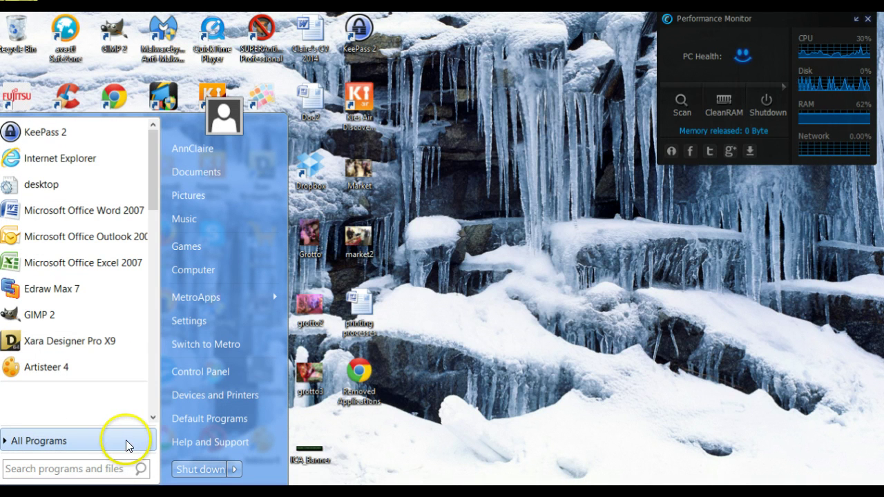
click(151, 418)
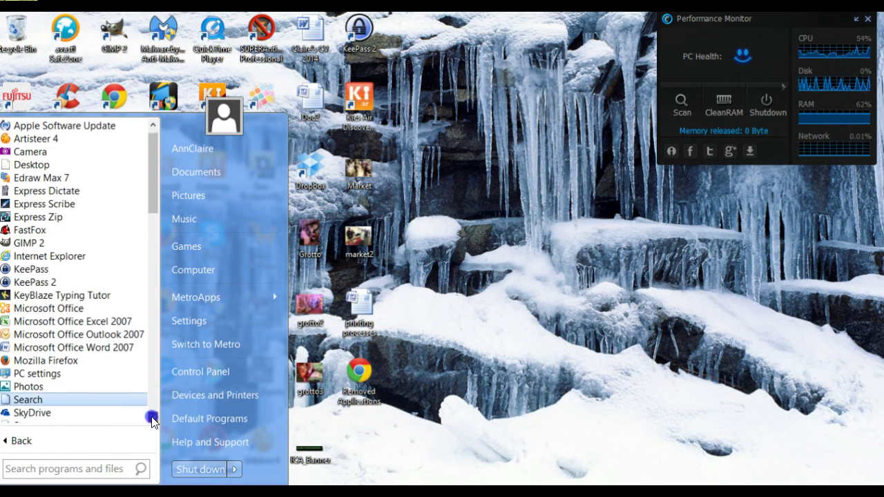
drag(152, 418, 151, 419)
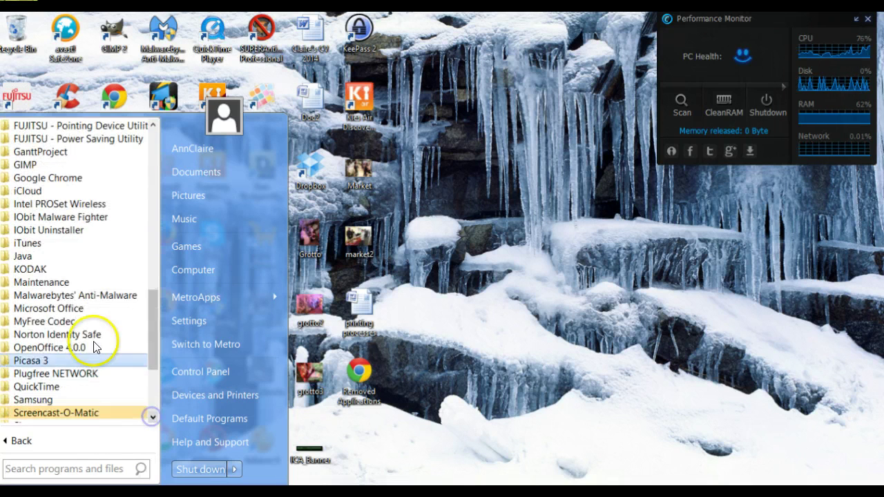
click(76, 310)
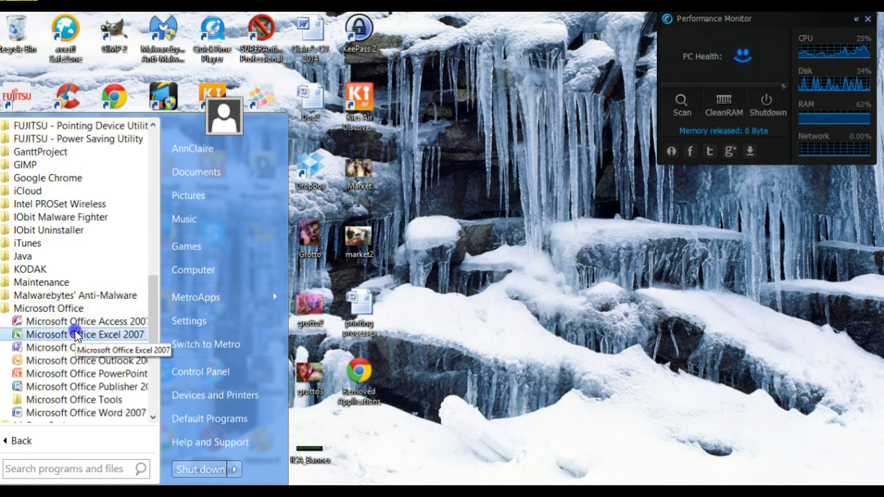
click(74, 332)
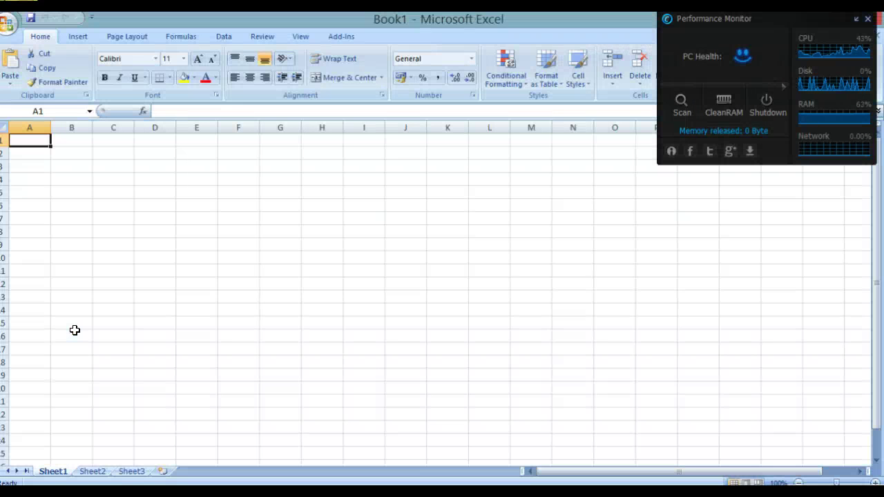
Step: Reopen the First Look workbook from the recent documents
click(7, 25)
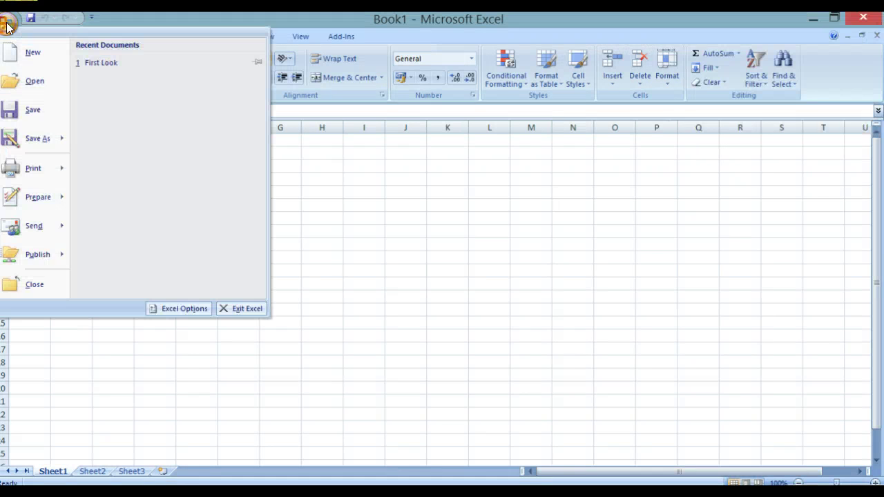
click(103, 63)
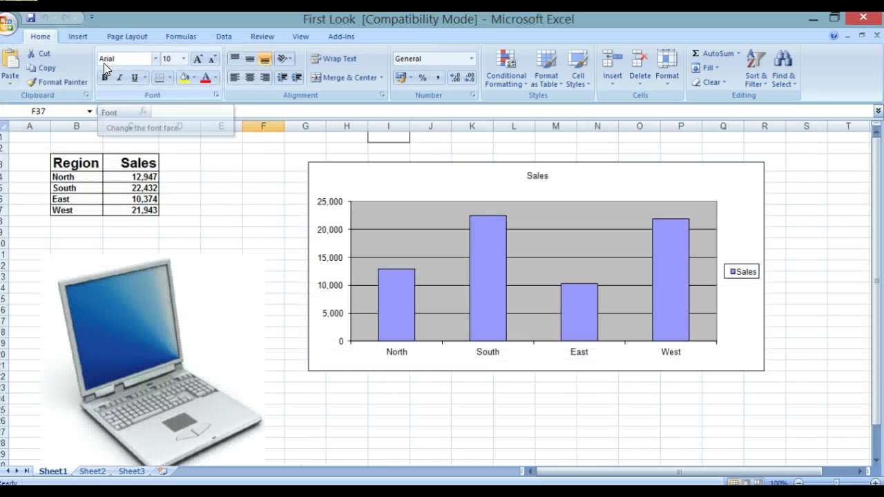
key(alt+p)
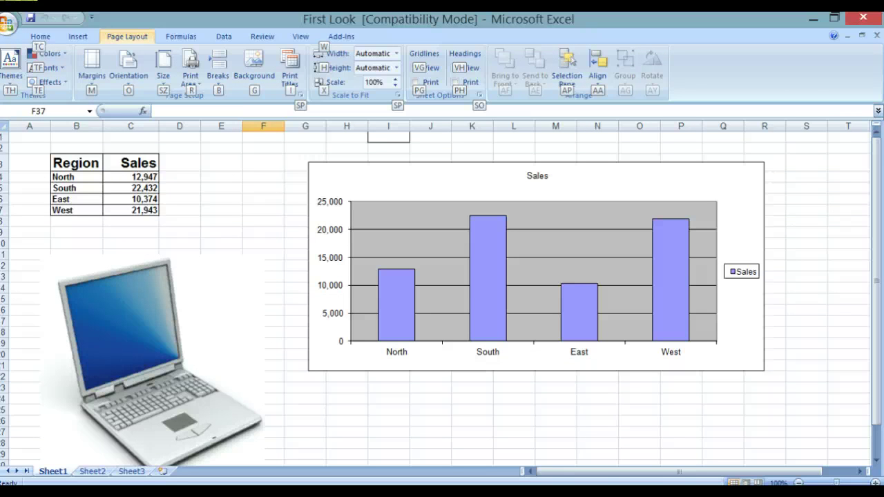
Step: Browse for a workbook to open, going to the L1 Spreadsheets folder on the DRIVERS (D:) drive
click(7, 26)
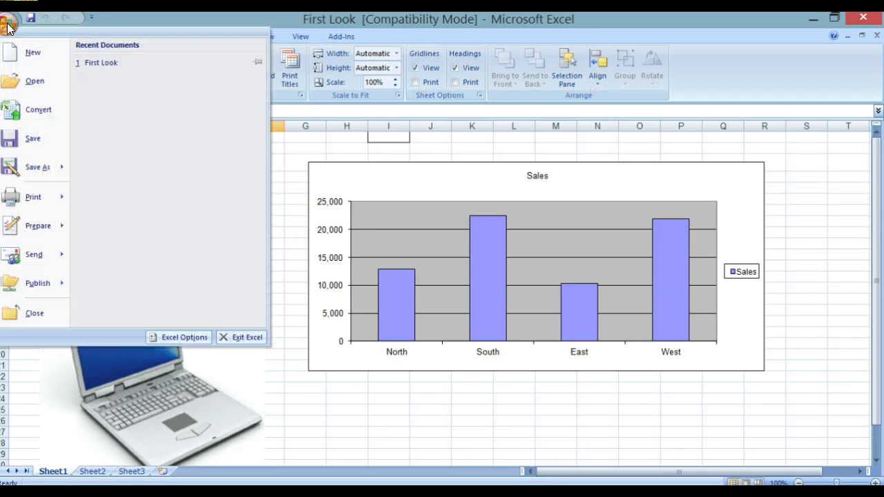
click(34, 79)
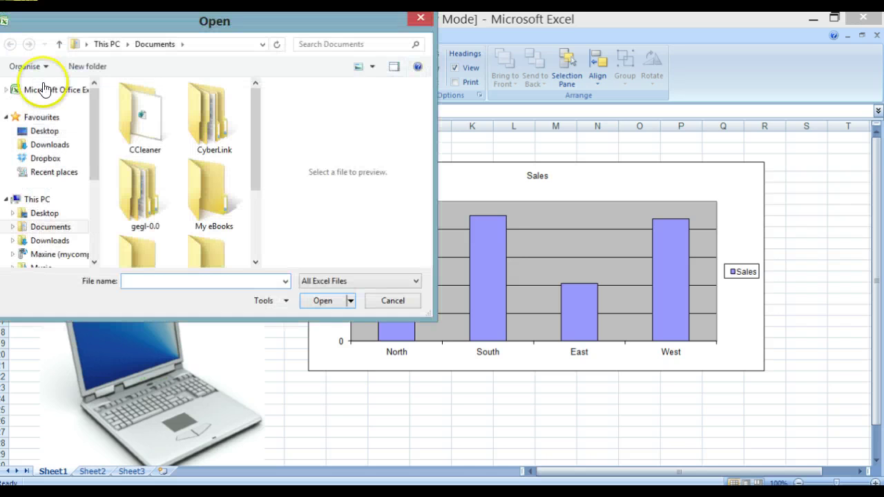
drag(94, 129, 95, 196)
click(68, 195)
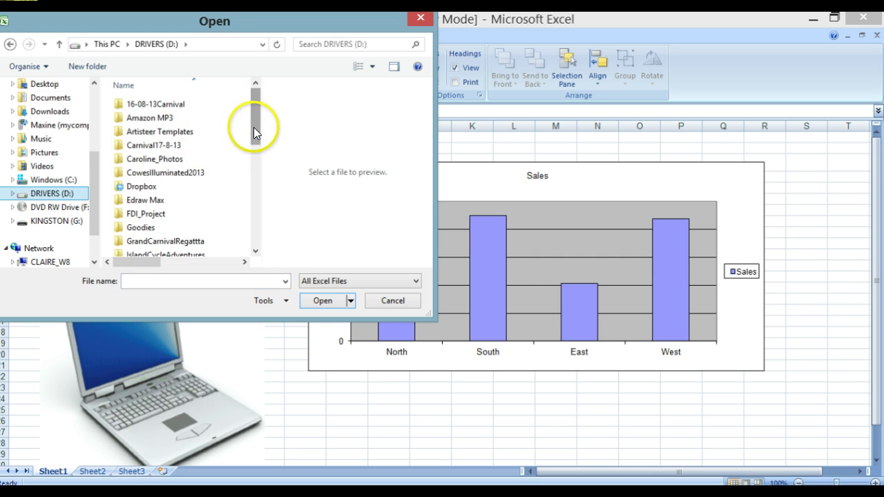
drag(253, 127, 253, 163)
click(178, 177)
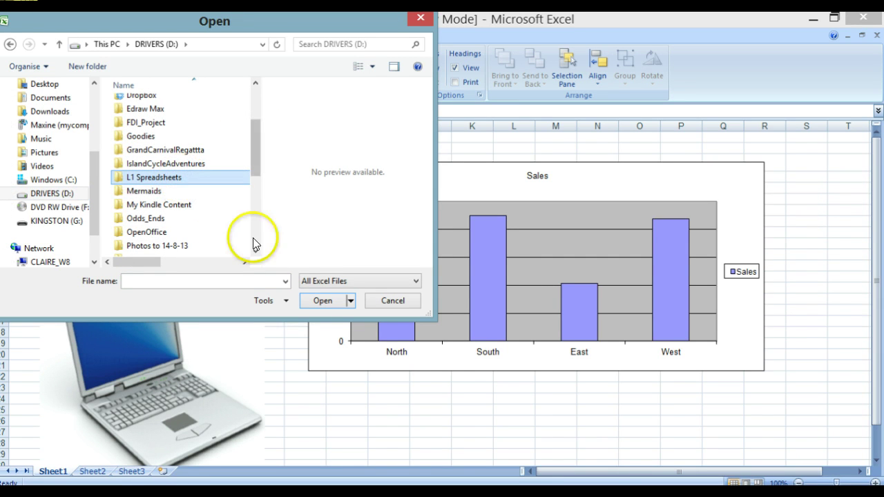
click(321, 302)
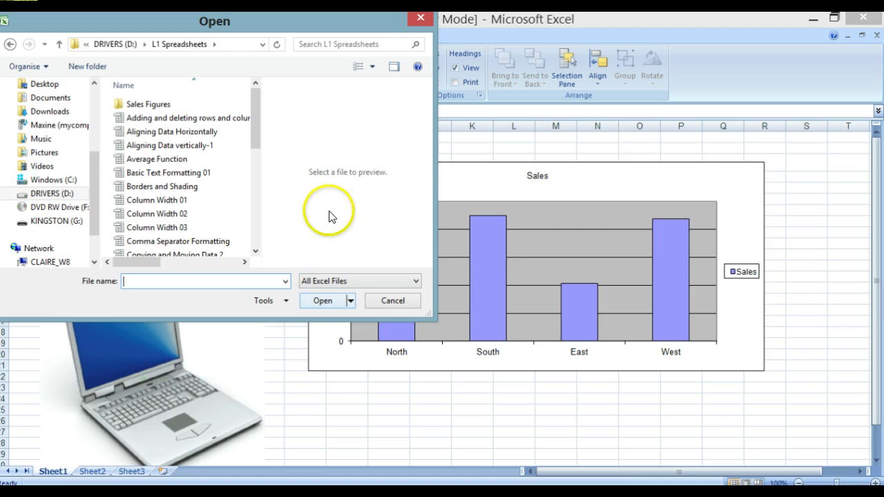
Step: Open the Entering Text and numbers workbook from the L1 Spreadsheets folder
drag(256, 137, 221, 202)
click(221, 201)
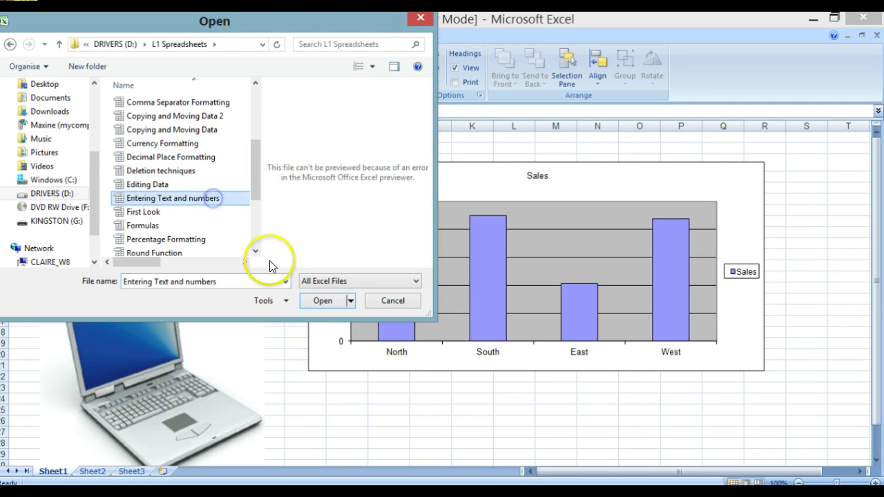
click(318, 298)
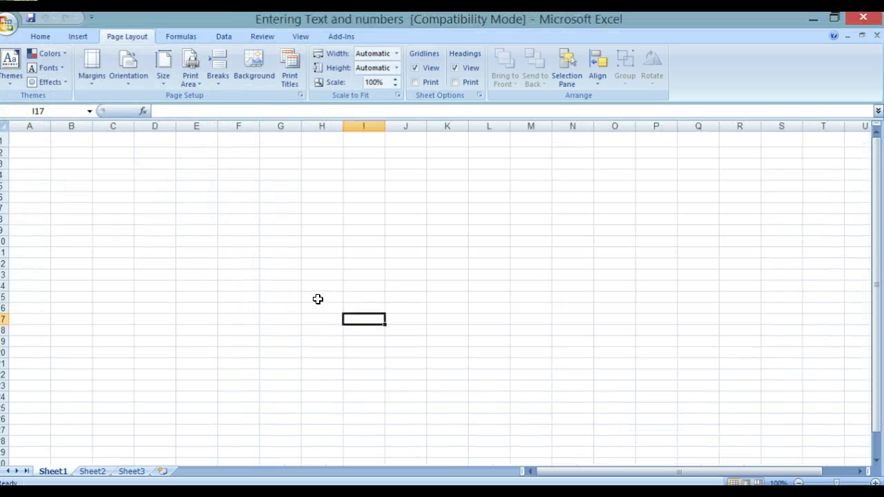
key(alt+p)
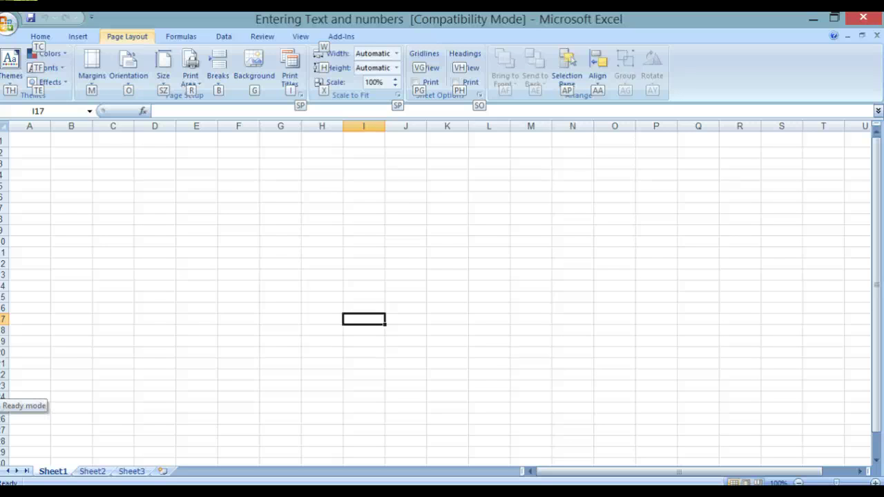
Step: Enter the heading Region in cell B2 of Sheet1
click(68, 151)
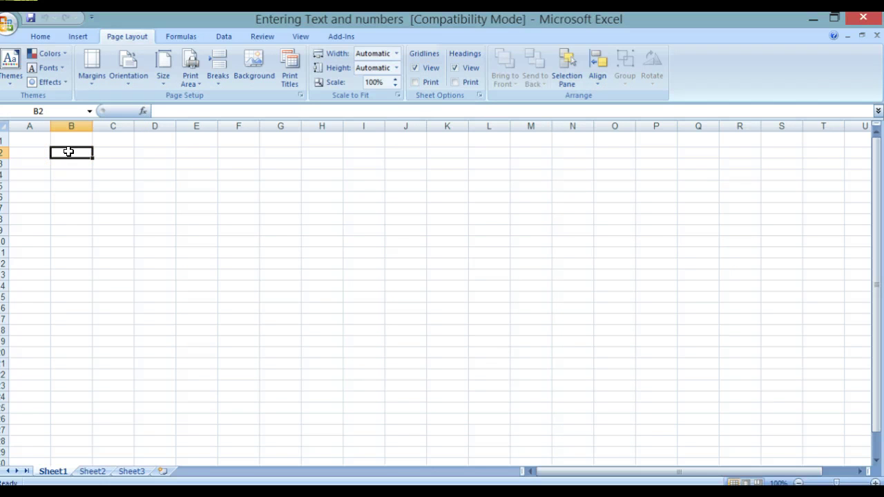
text(Region)
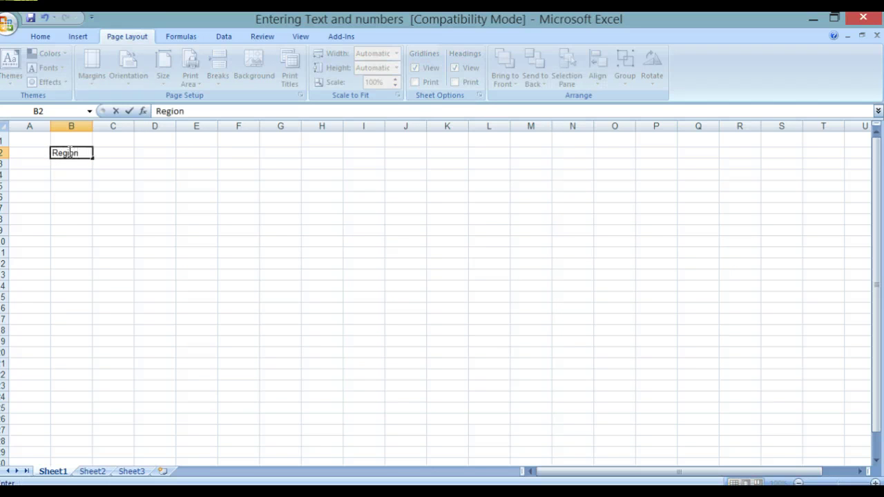
key(ctrl+Return)
key(Return)
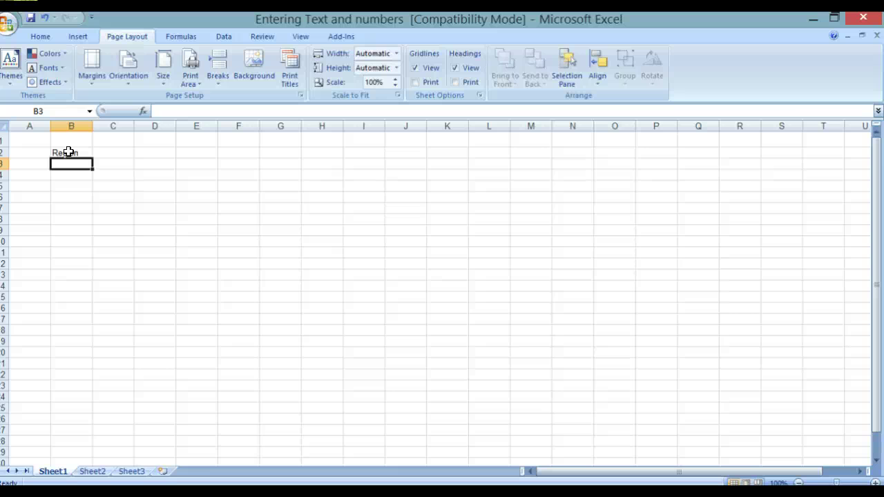
Step: Enter the region names North, South and East in cells B3 to B5 below the Region heading
text(North)
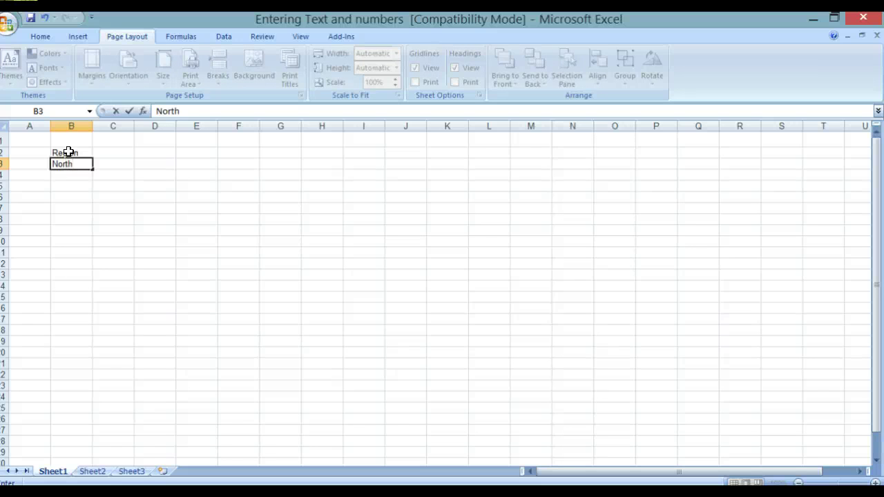
key(Return)
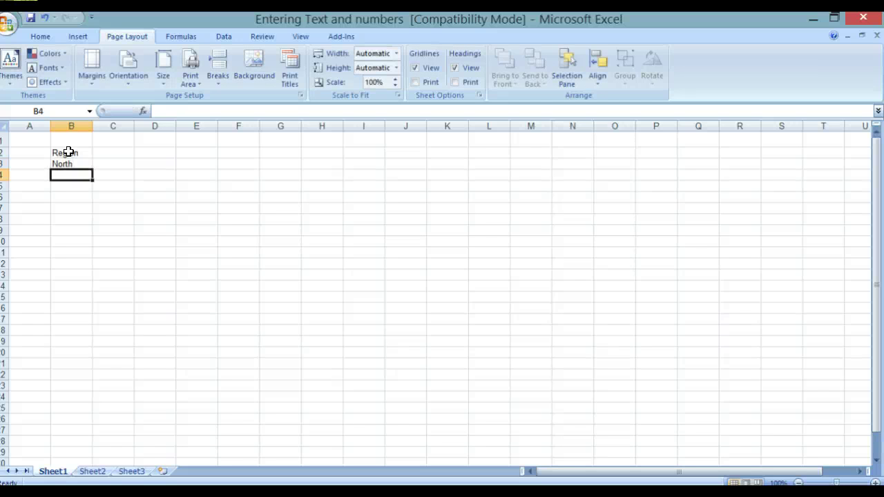
text(South)
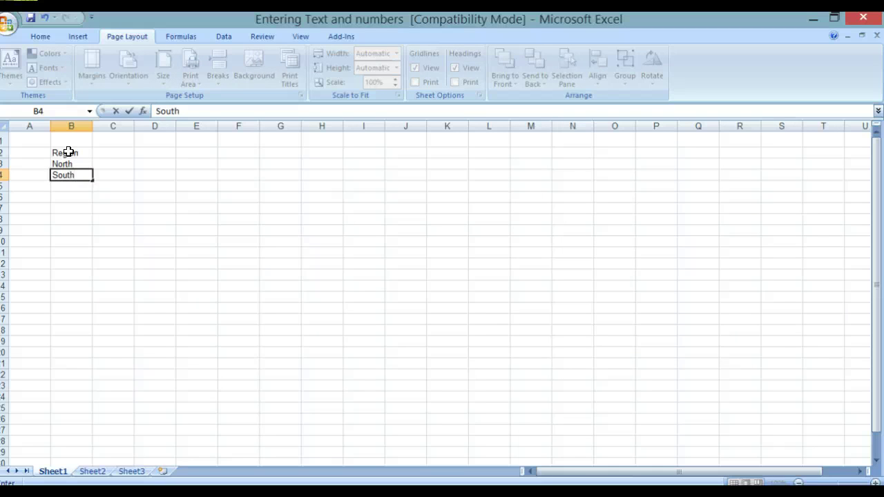
key(Return)
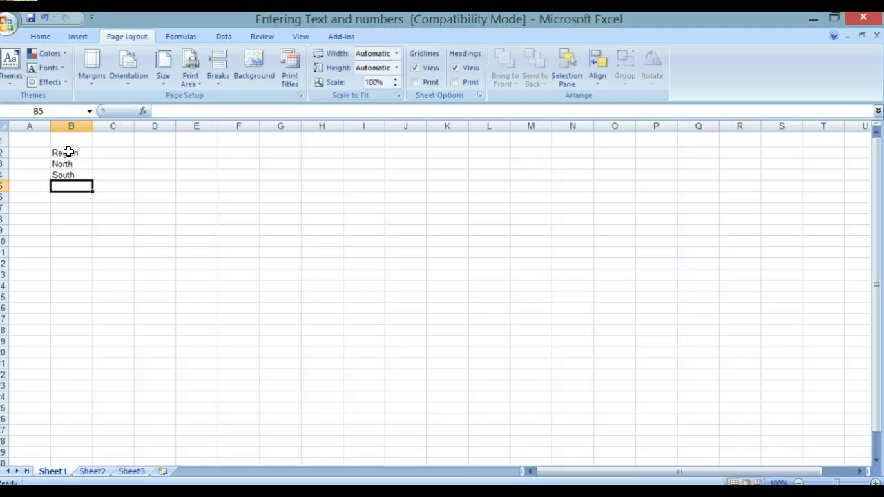
text(East)
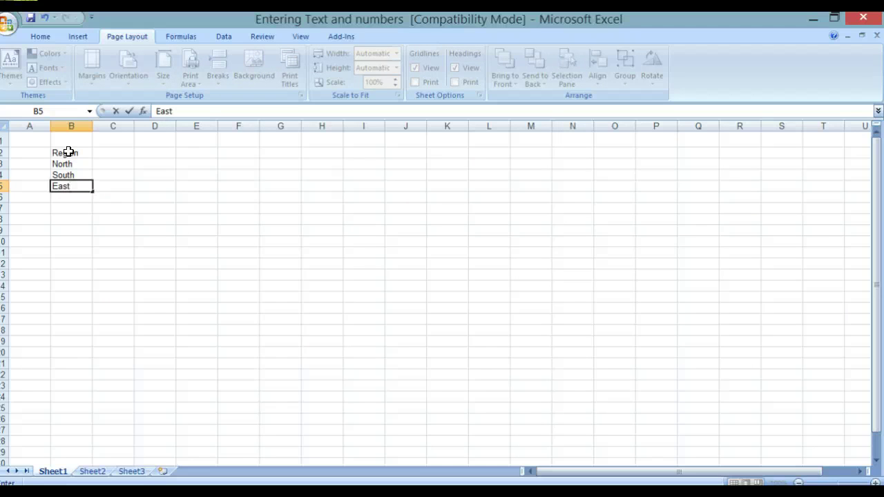
key(Return)
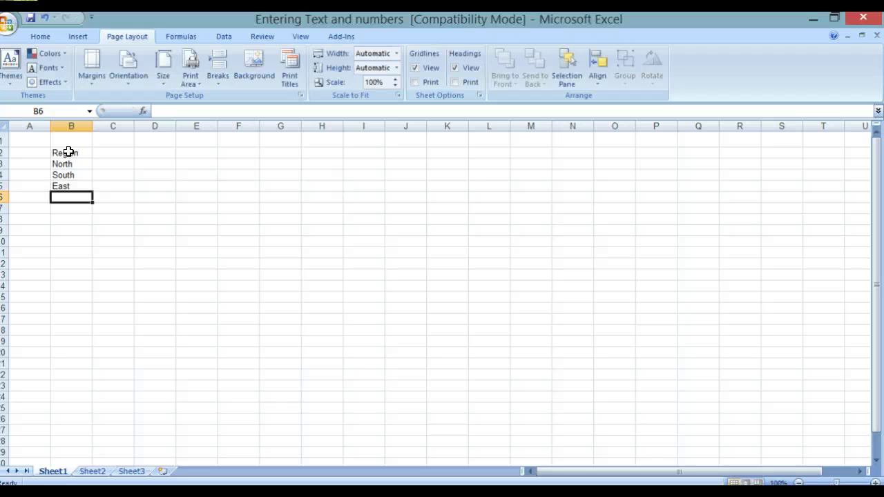
Step: Enter the region name West in cell B6 below East
text(West)
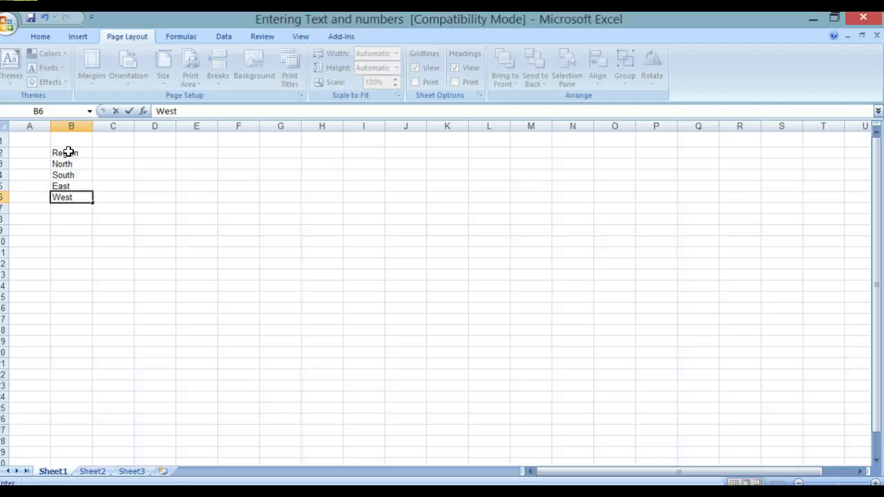
key(Return)
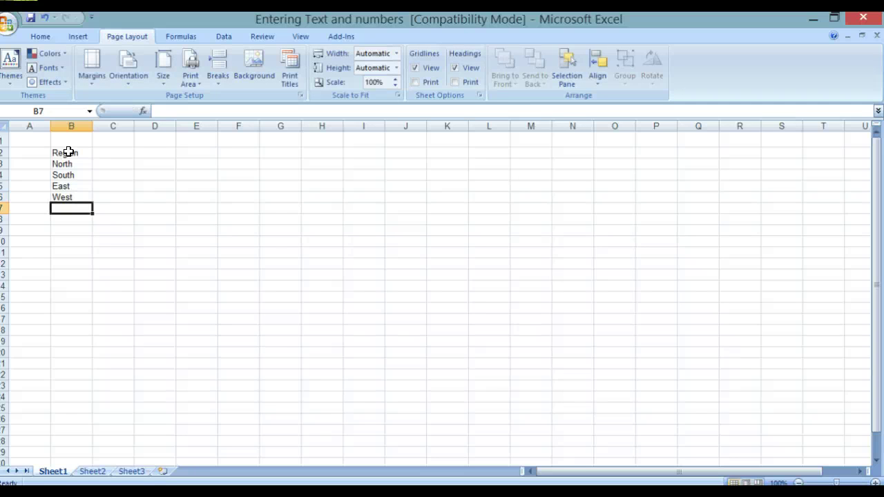
key(alt+p)
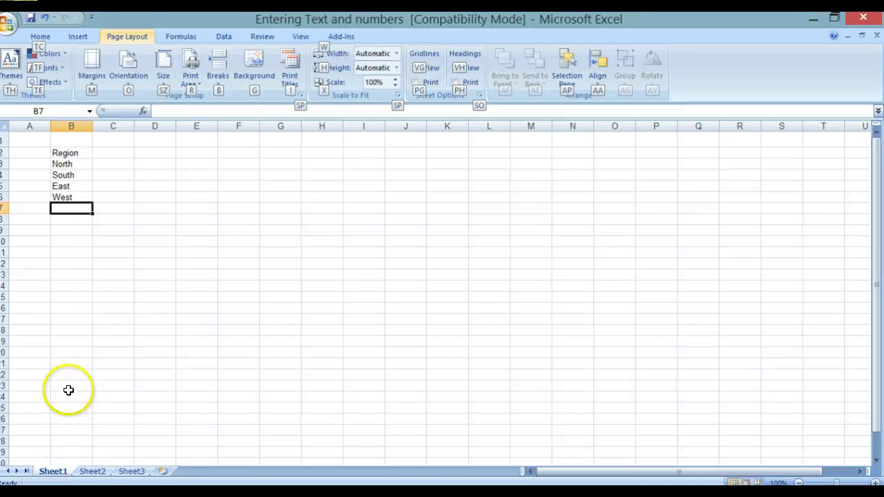
Step: Enter the heading Sales in cell C2 beside the Region heading
click(112, 149)
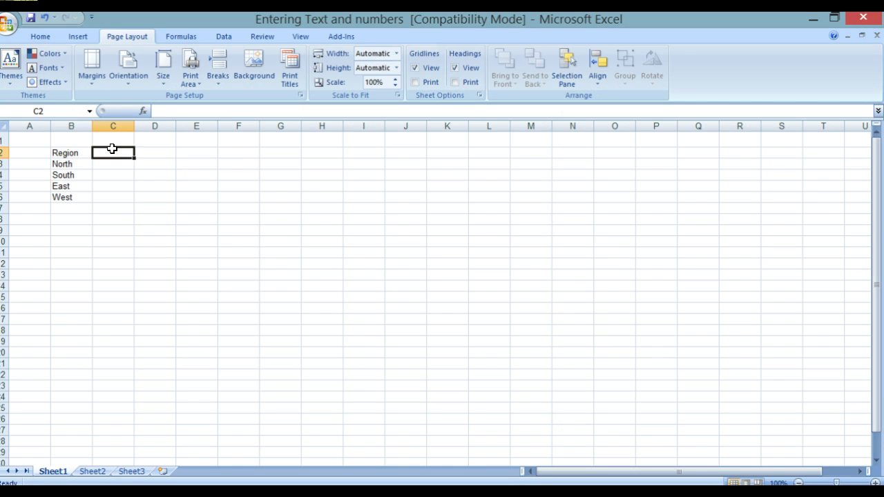
text(Sales)
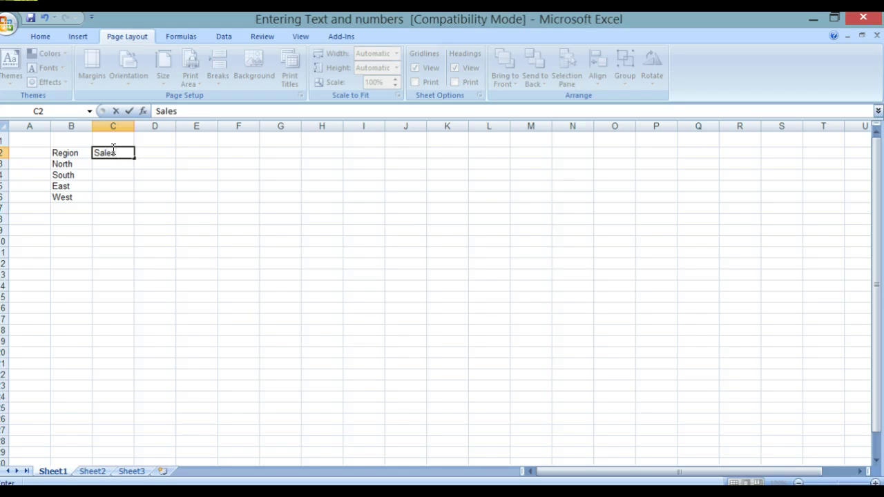
key(Return)
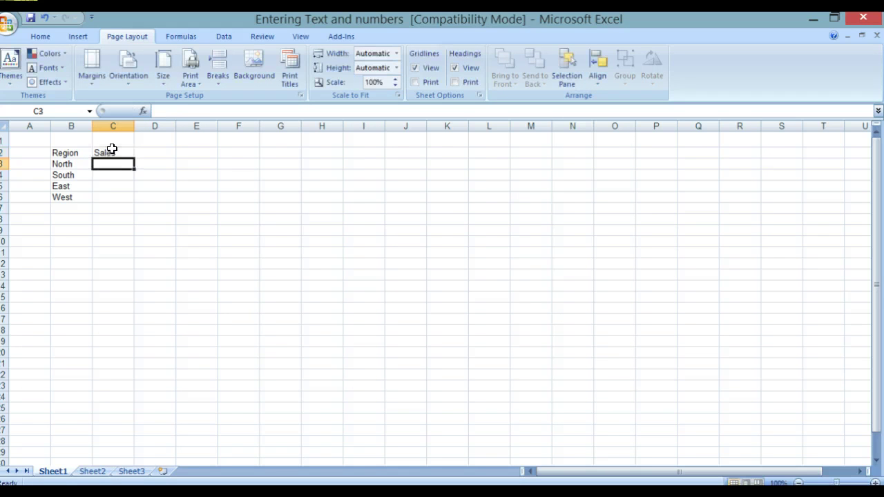
Step: Enter the sales figures 10488, 11973, 13841 and 16284 for North, South, East and West in cells C3 to C6
text(10)
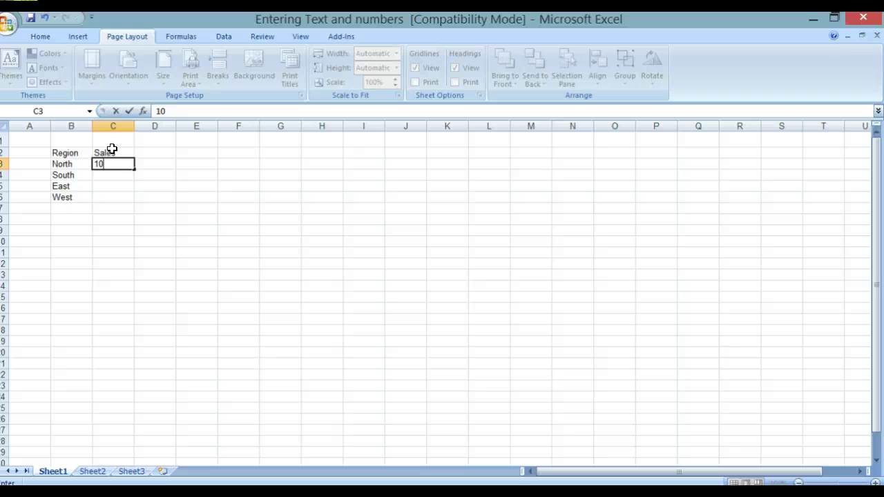
text(488)
key(Return)
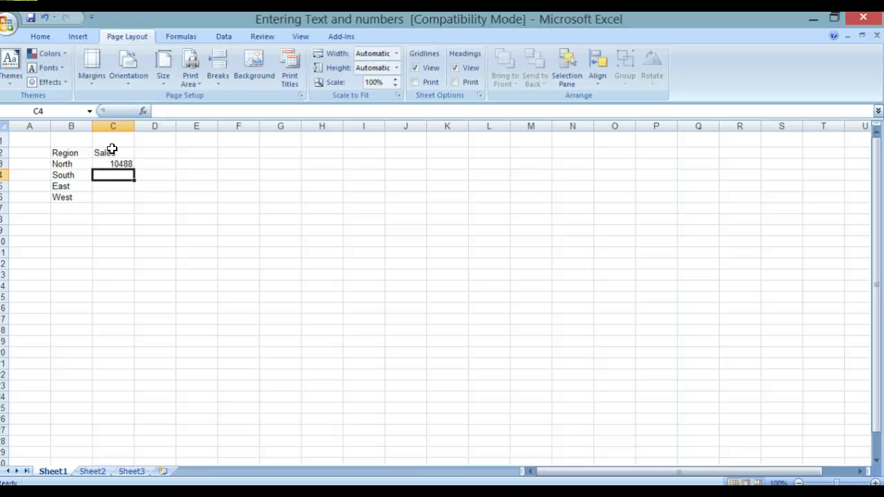
text(11)
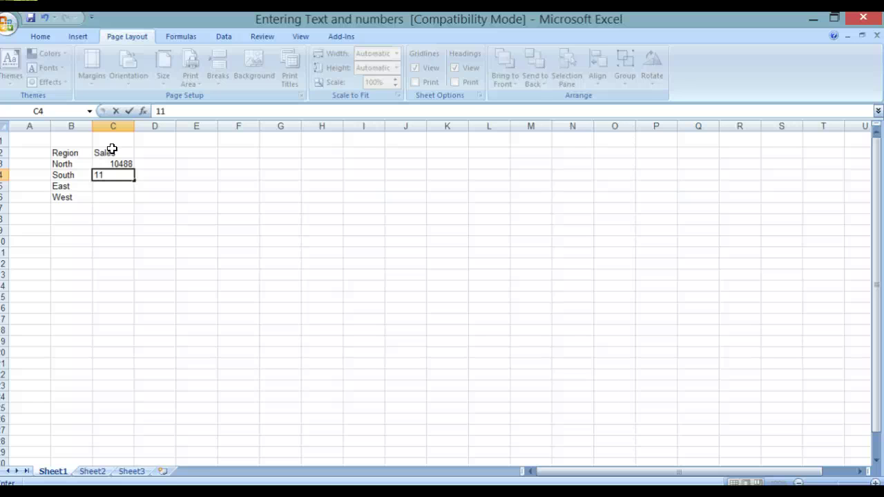
text(973)
key(Return)
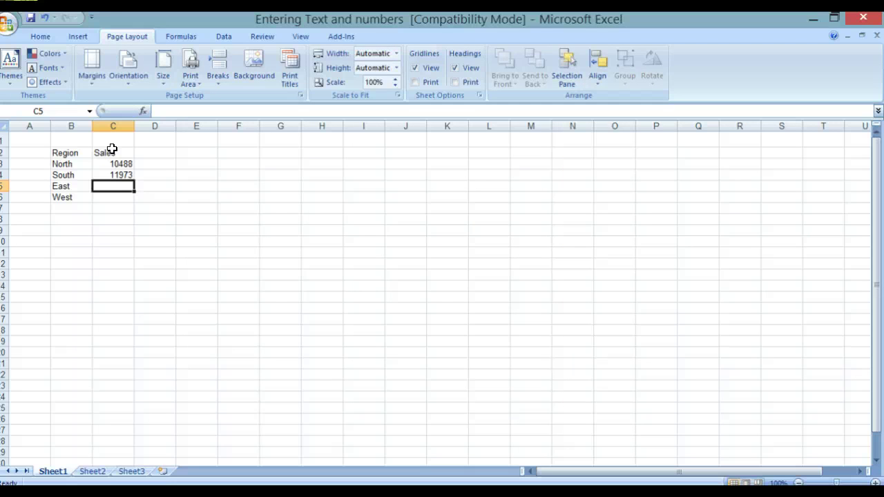
text(13)
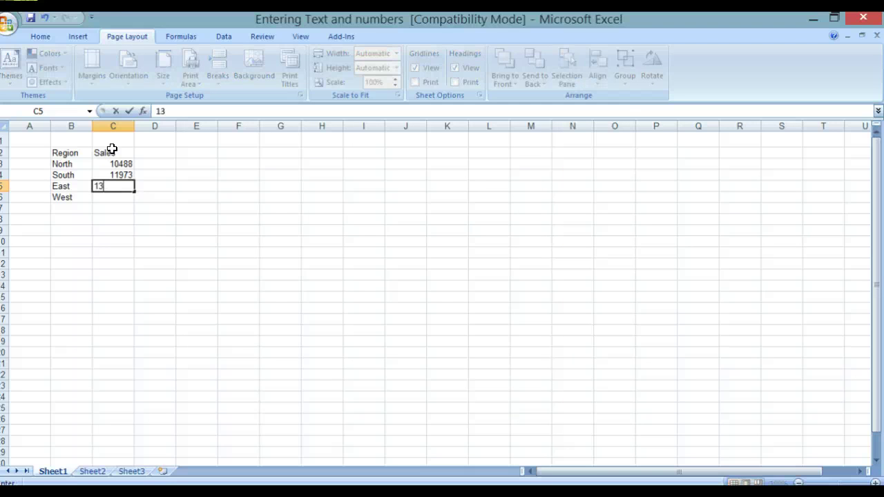
text(841)
key(Return)
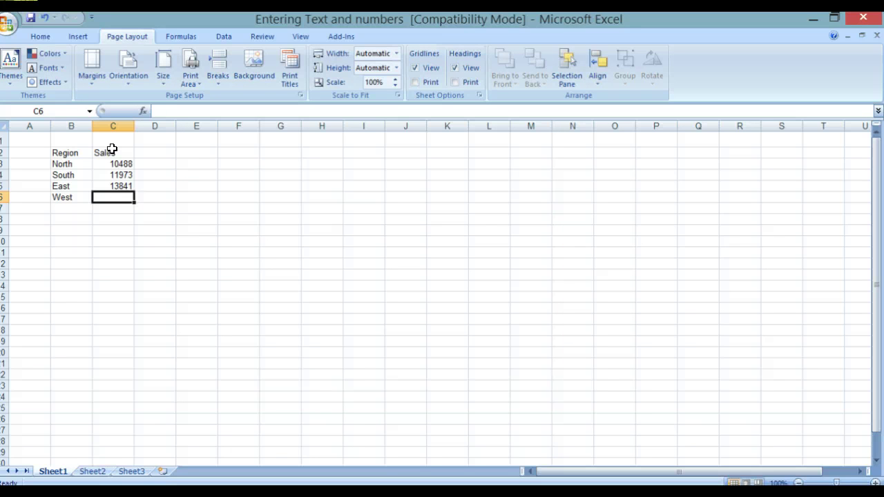
text(16)
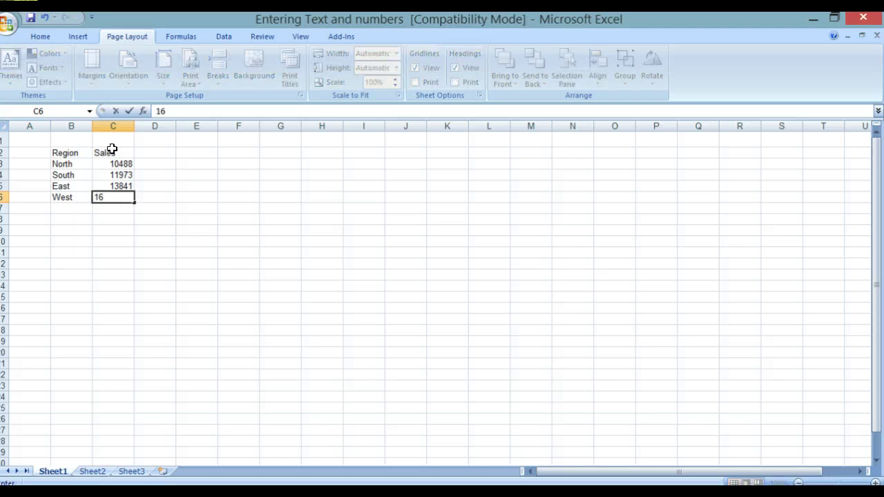
text(284)
key(Return)
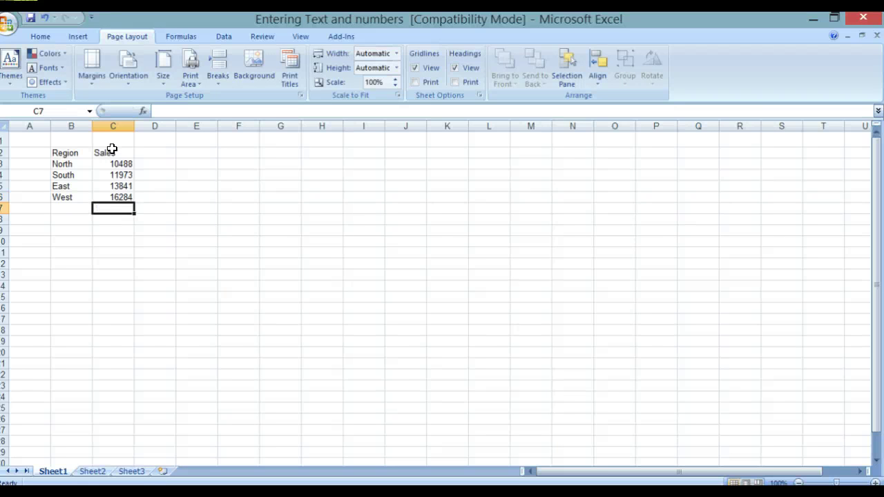
key(alt+p)
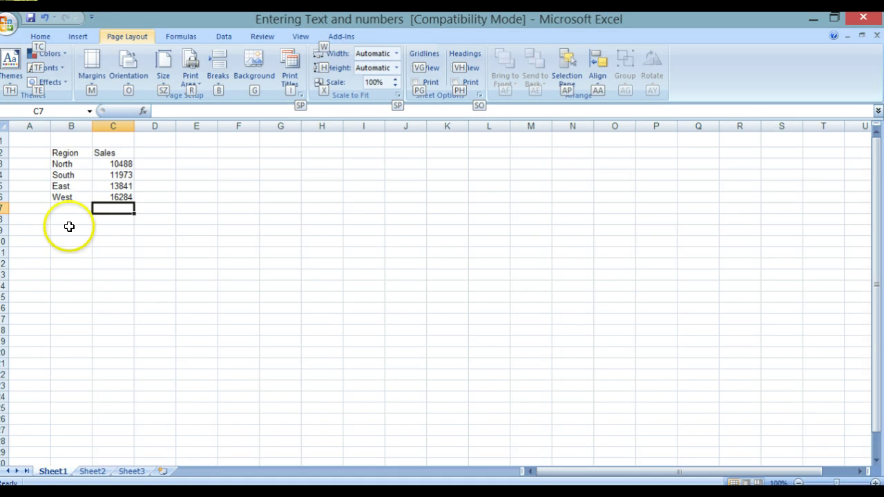
Step: Enter the label Total in cell B7 below the region names
click(70, 206)
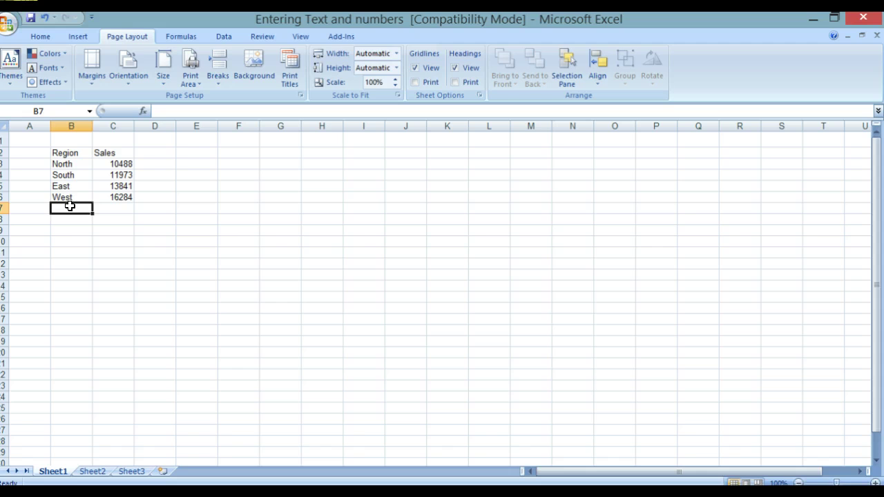
text(Total)
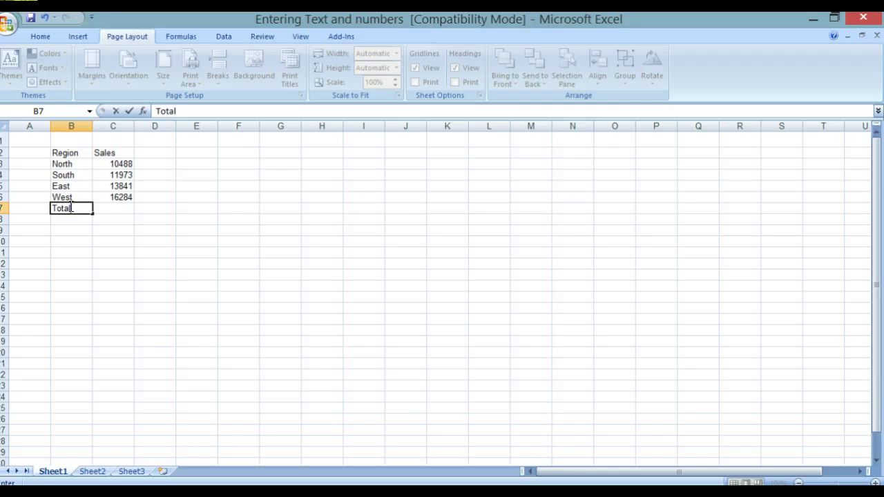
key(Return)
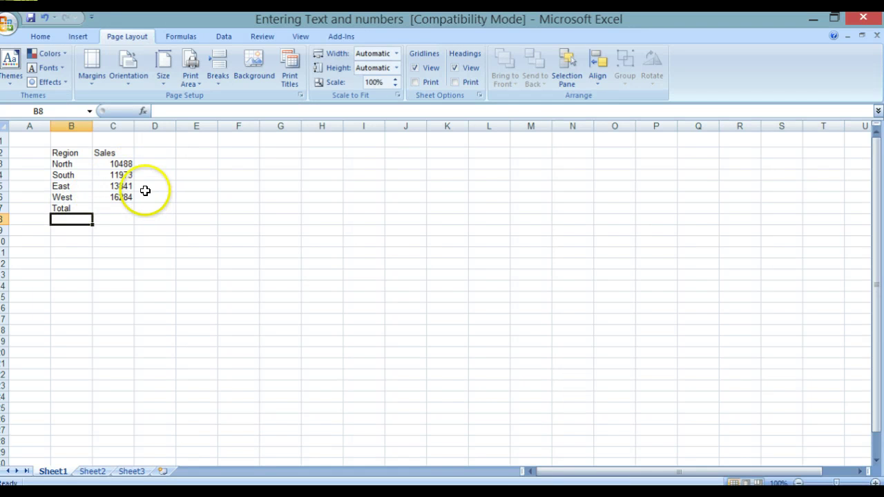
Step: Total the sales figures C3:C6 in cell C7 with AutoSum
click(117, 210)
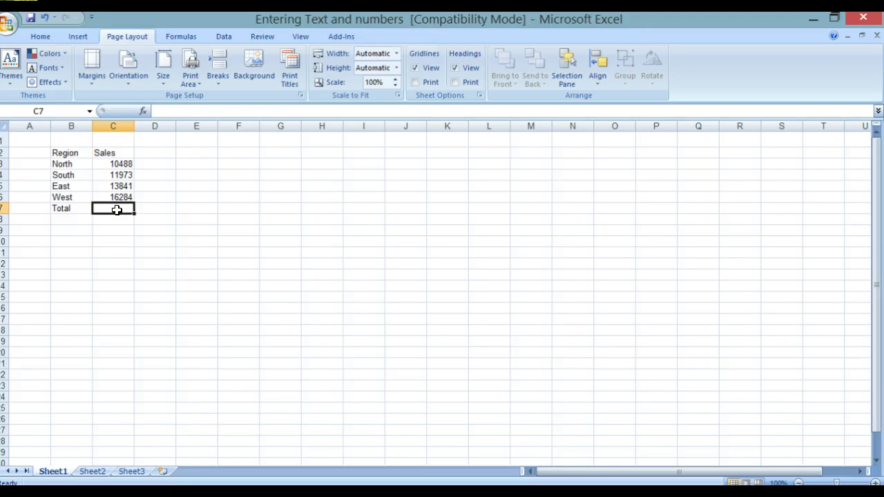
click(182, 37)
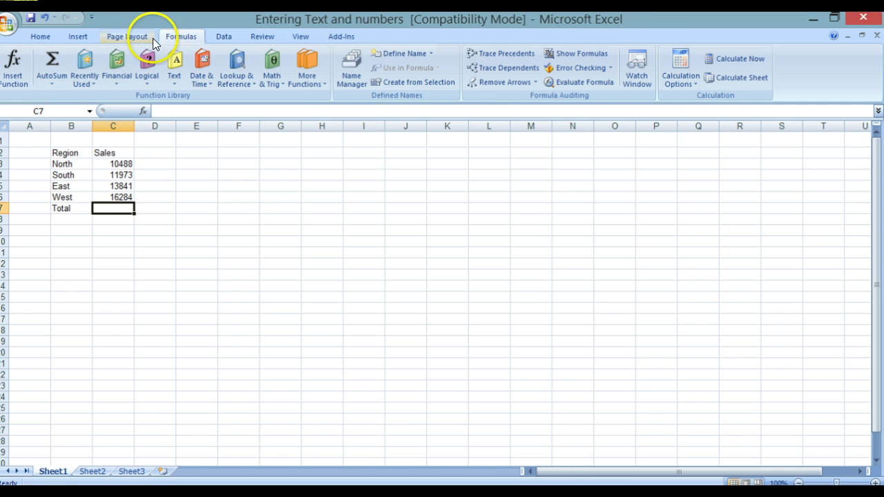
click(50, 59)
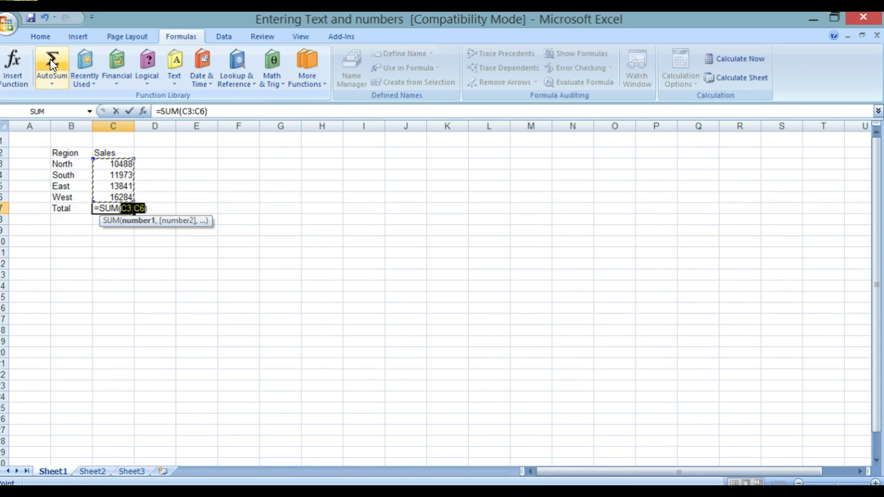
key(Return)
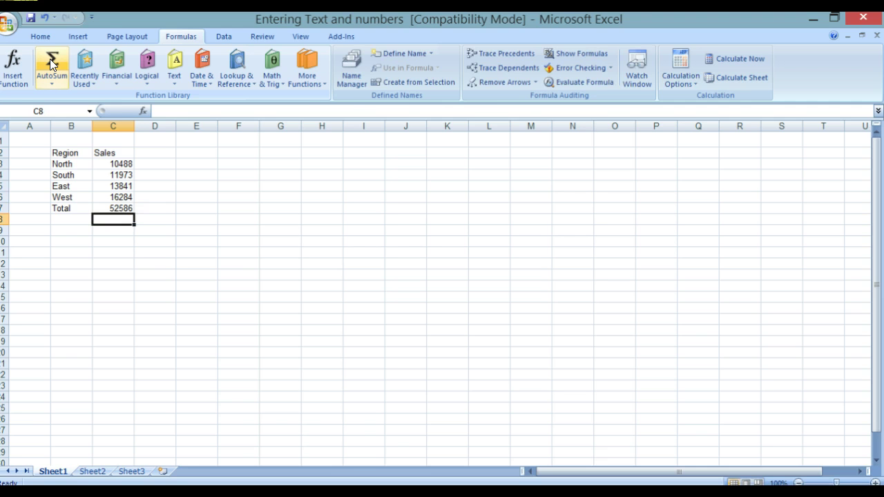
key(alt+p)
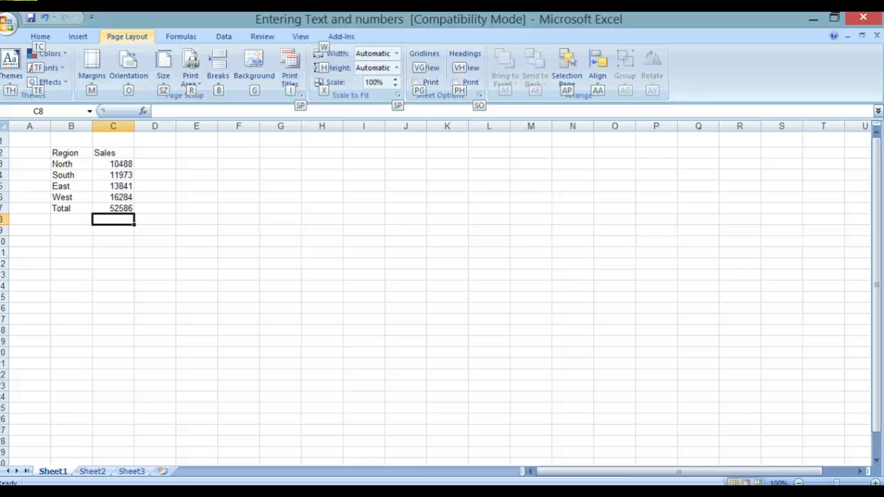
key(p)
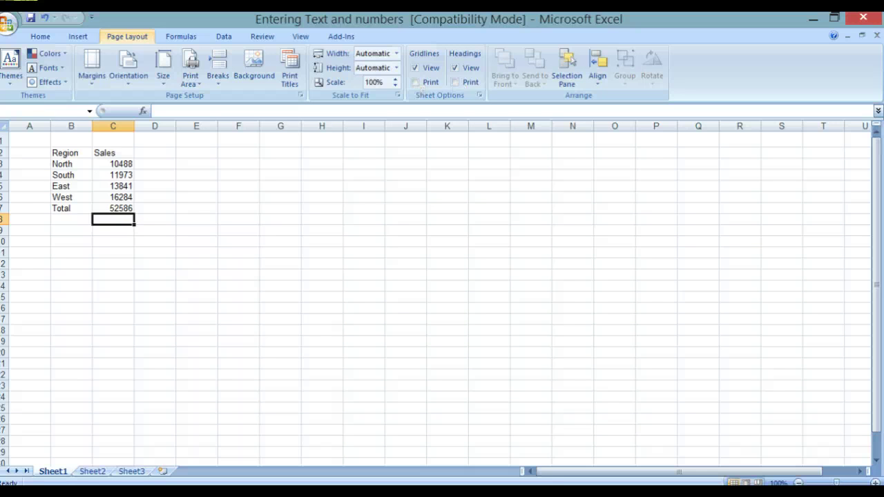
key(alt+F4)
key(Escape)
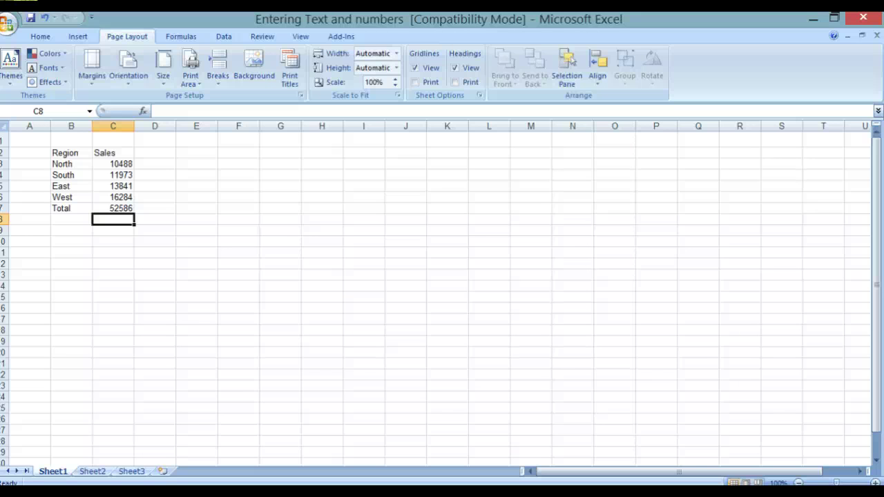
Step: Exit Excel and save the changes made to Entering Text and numbers.xls
key(alt+F4)
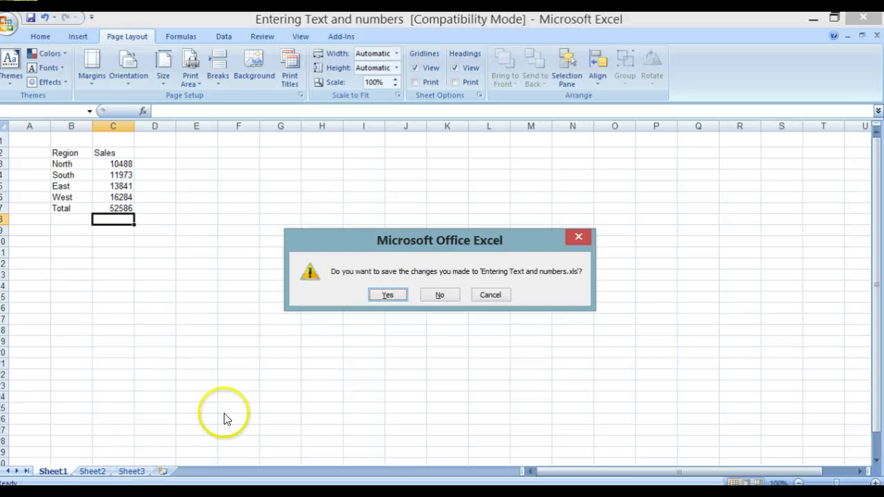
click(388, 295)
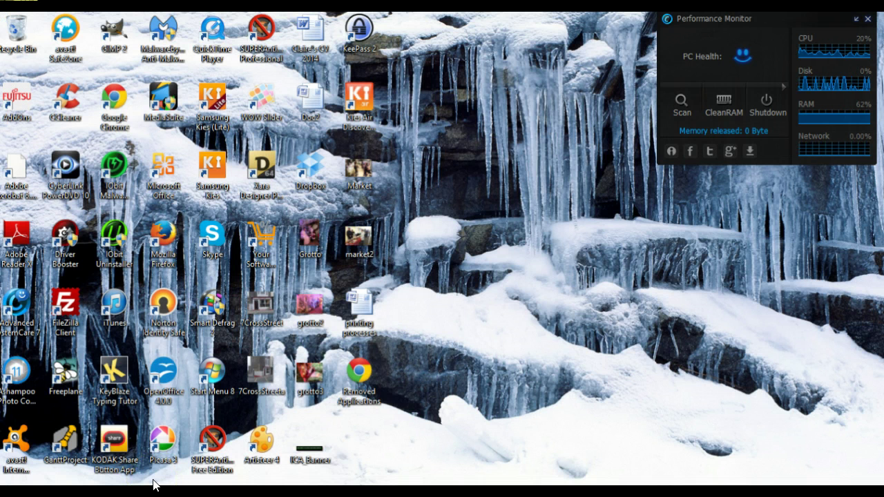
Step: Start Microsoft Office Excel 2007 from the Microsoft Office folder in the list of all programs
click(148, 478)
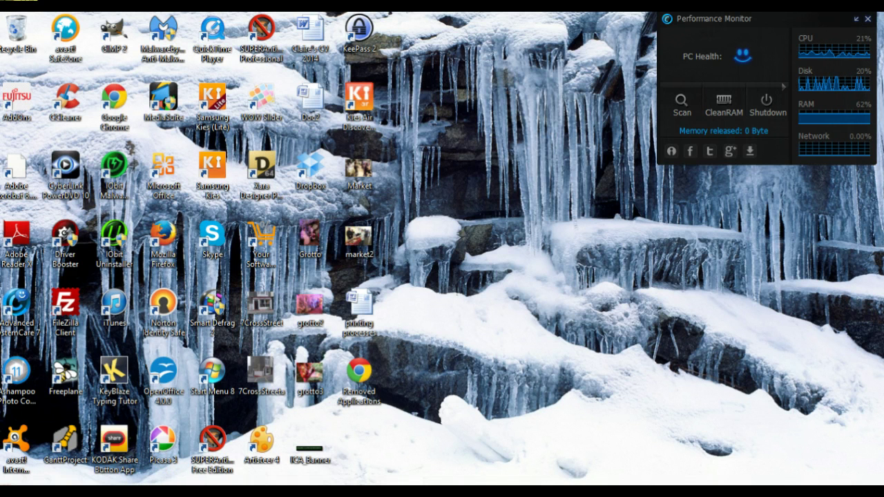
key(super)
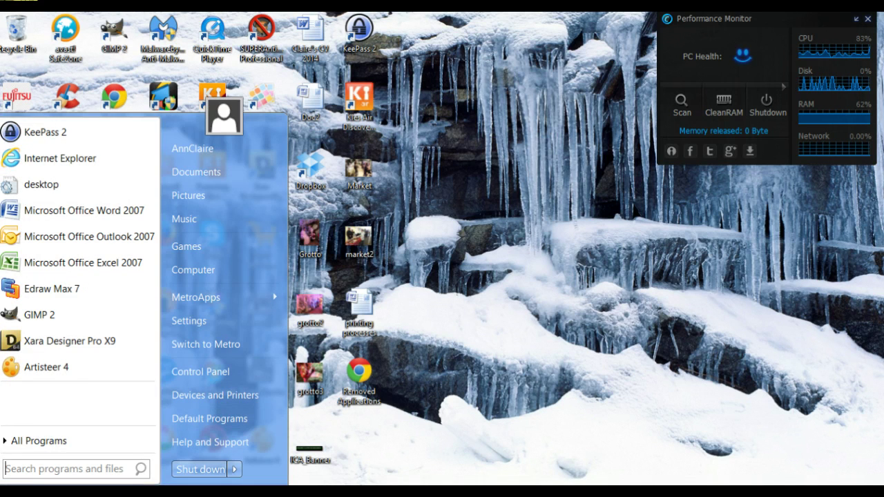
click(36, 442)
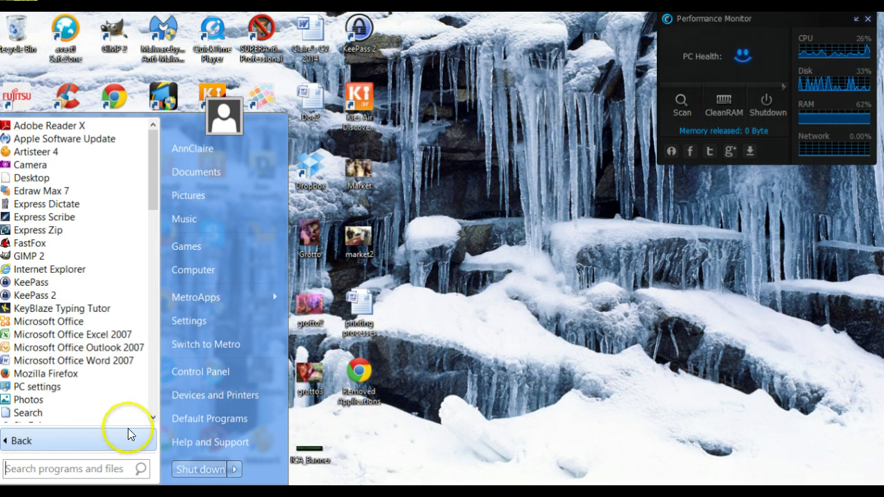
click(152, 417)
click(153, 417)
drag(153, 417, 152, 417)
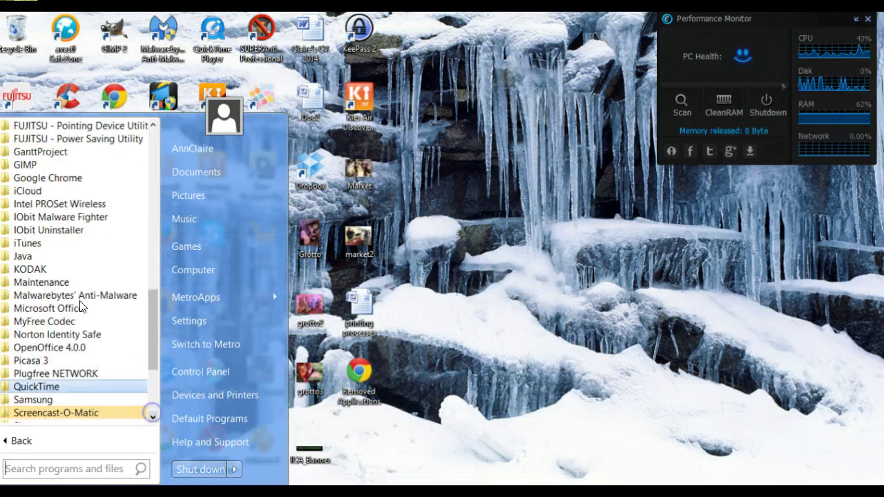
click(47, 309)
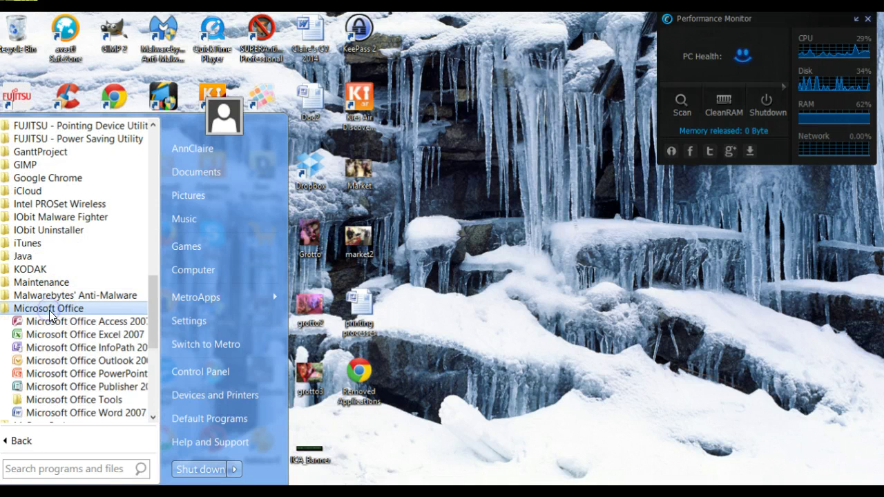
click(50, 336)
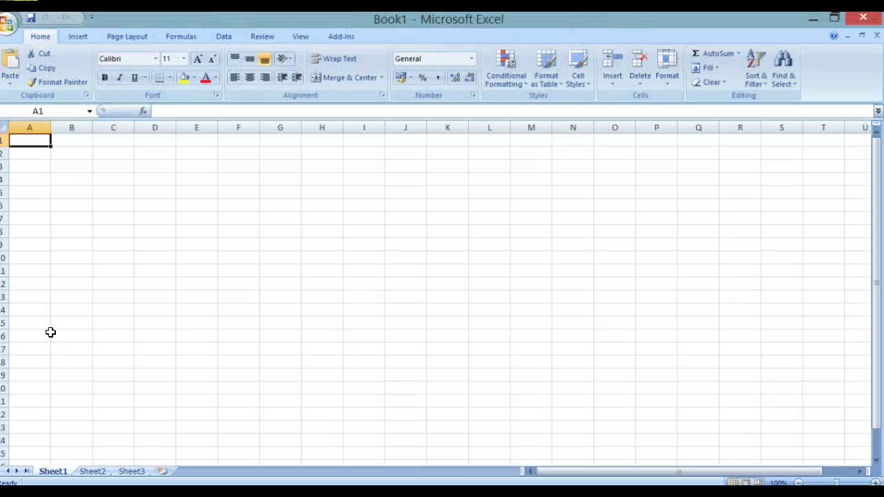
Step: Open the workbook Sales this Year from the L1 Spreadsheets folder on DRIVERS (D:)
click(7, 27)
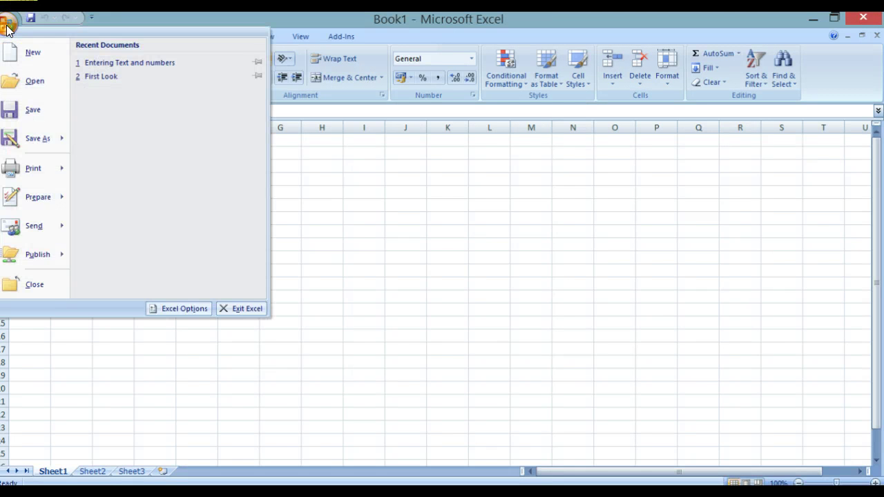
click(29, 78)
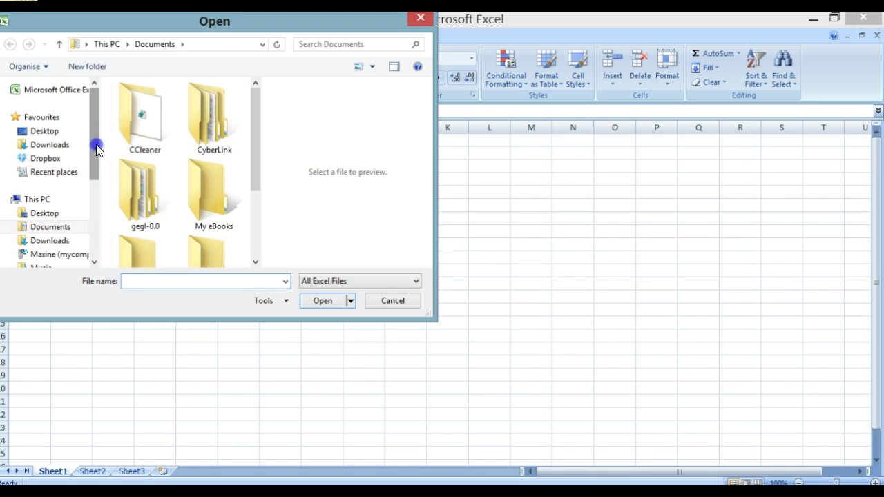
drag(96, 144, 95, 193)
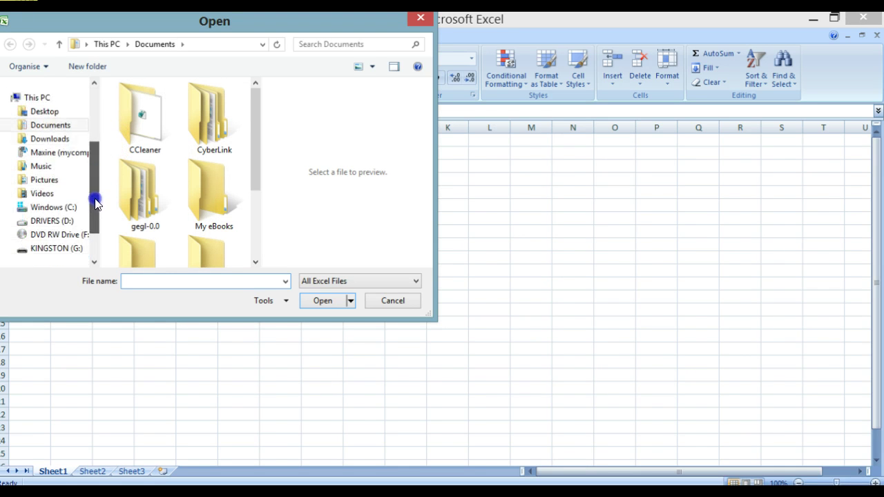
click(49, 222)
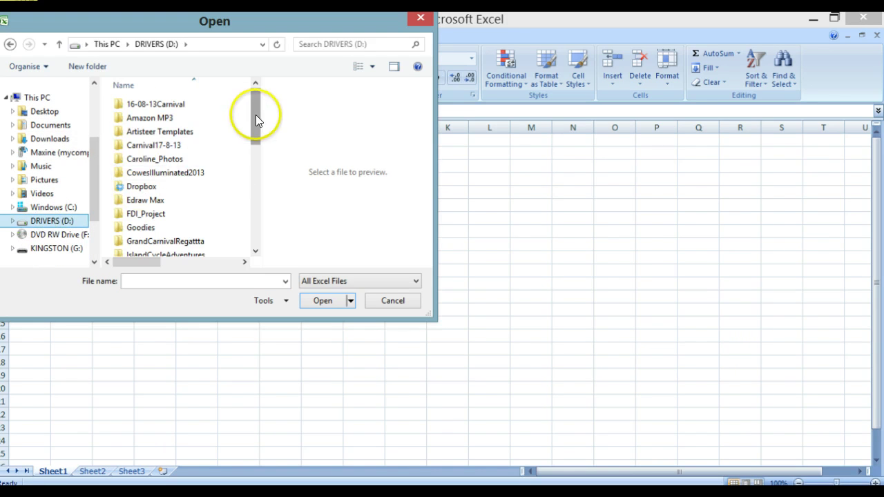
drag(256, 115, 255, 145)
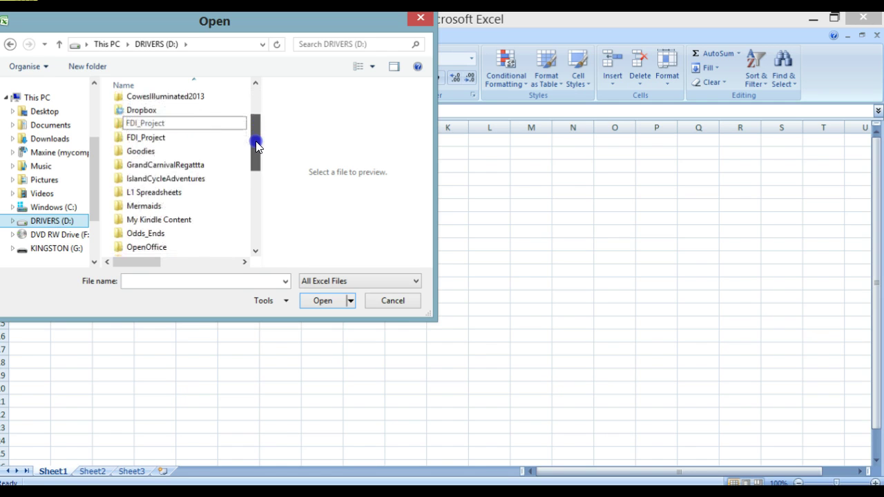
click(160, 194)
click(321, 301)
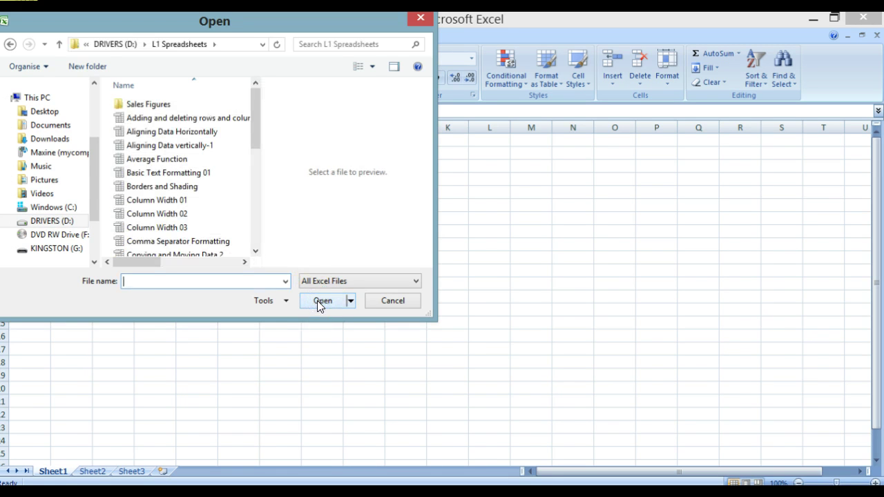
drag(257, 127, 257, 209)
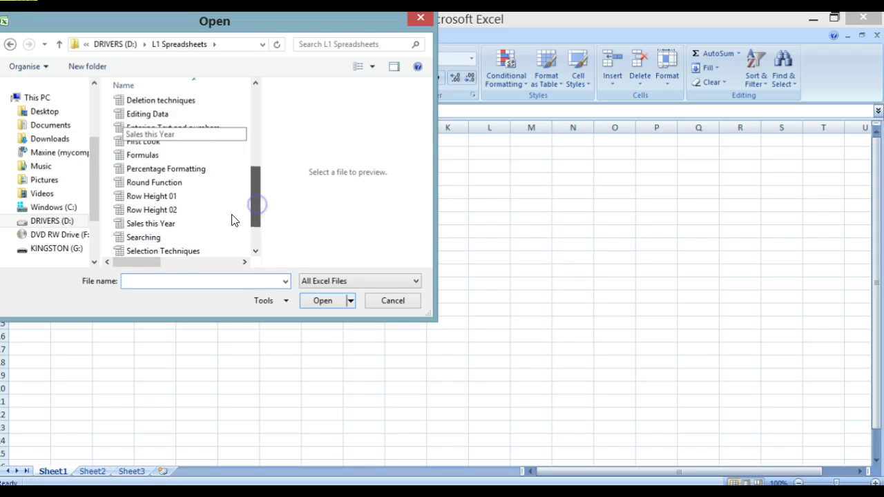
click(167, 223)
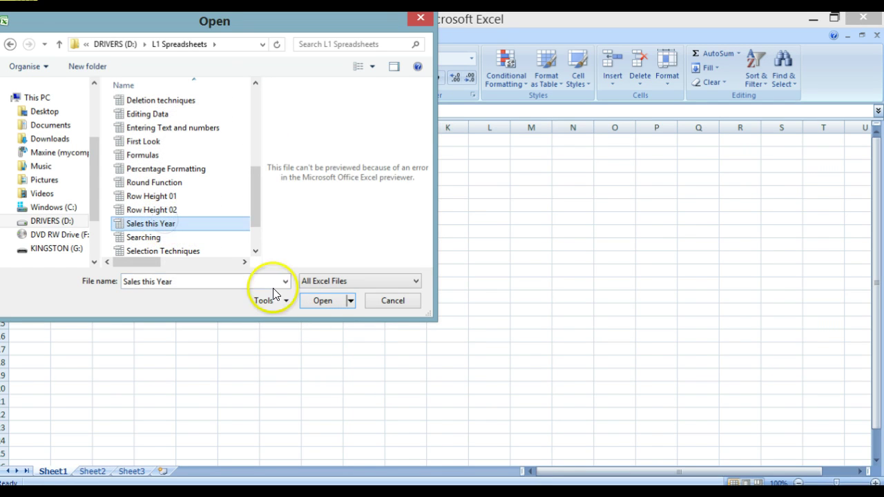
click(321, 301)
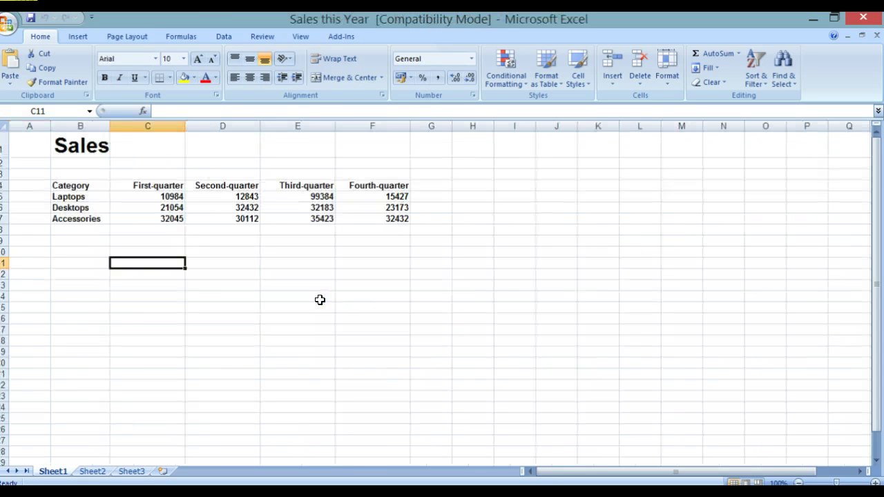
key(alt+p)
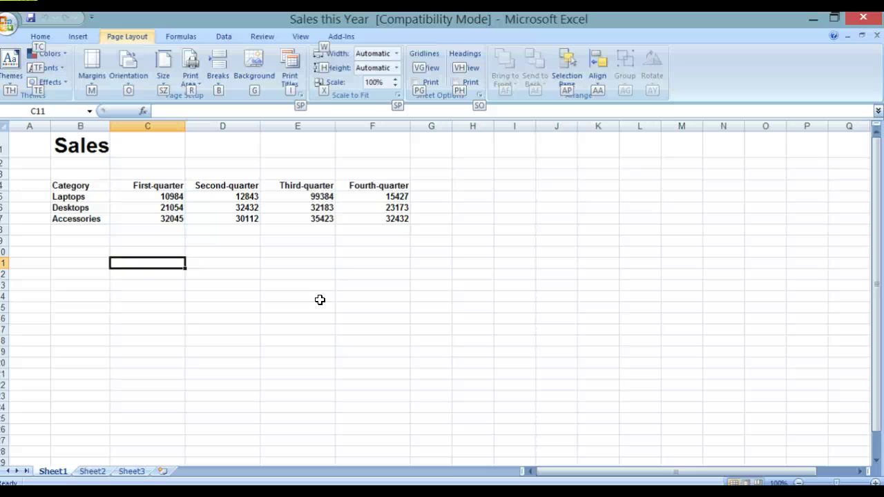
key(p)
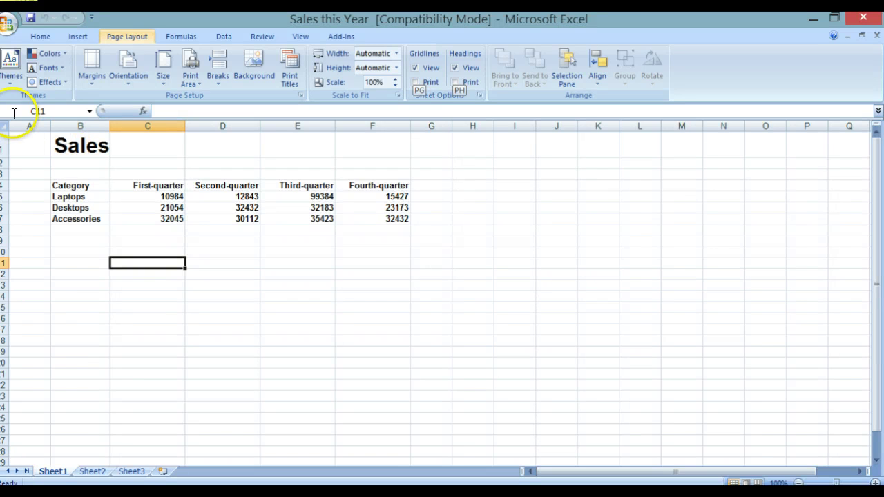
Step: Start saving a copy of the open workbook in the Excel Workbook format
click(7, 27)
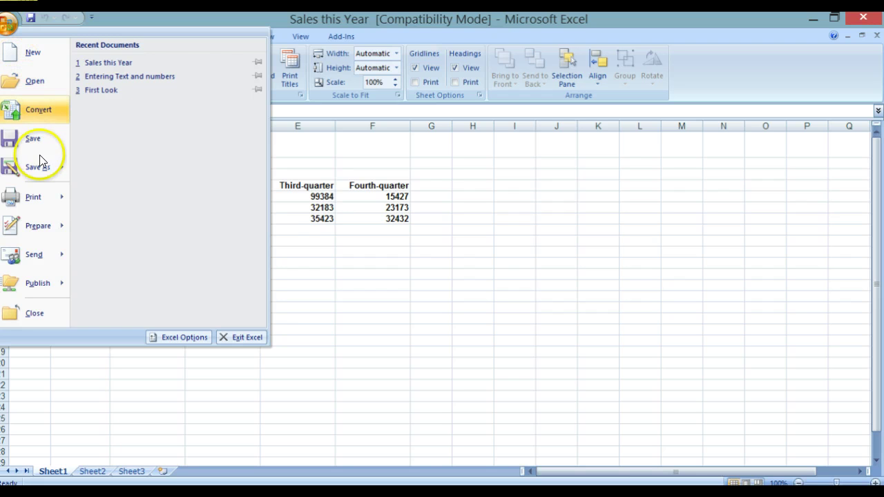
mouse_move(39, 173)
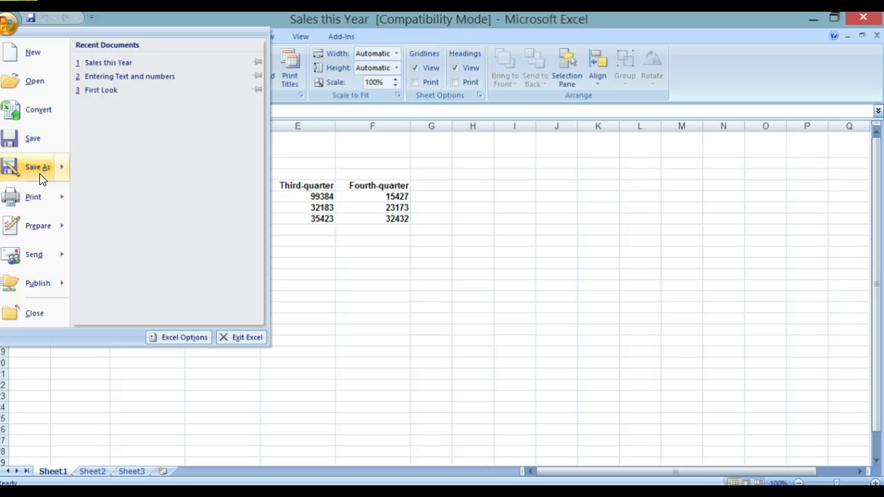
click(9, 29)
click(9, 29)
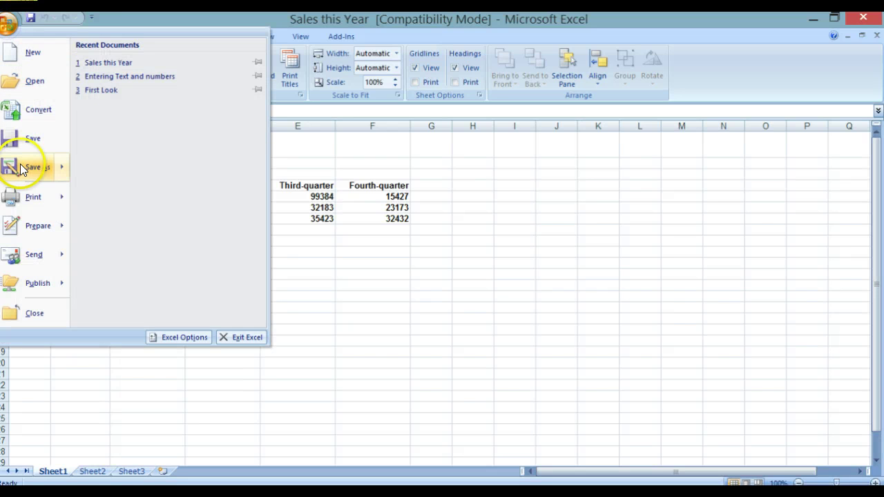
mouse_move(21, 165)
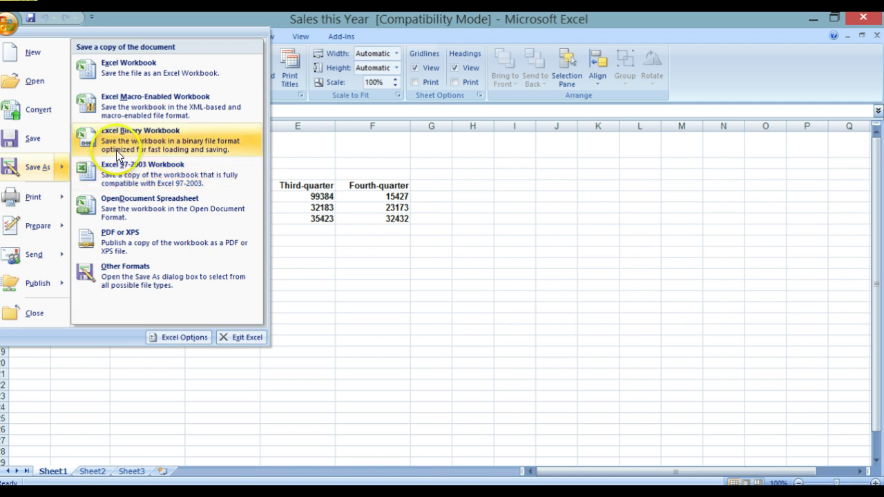
click(112, 71)
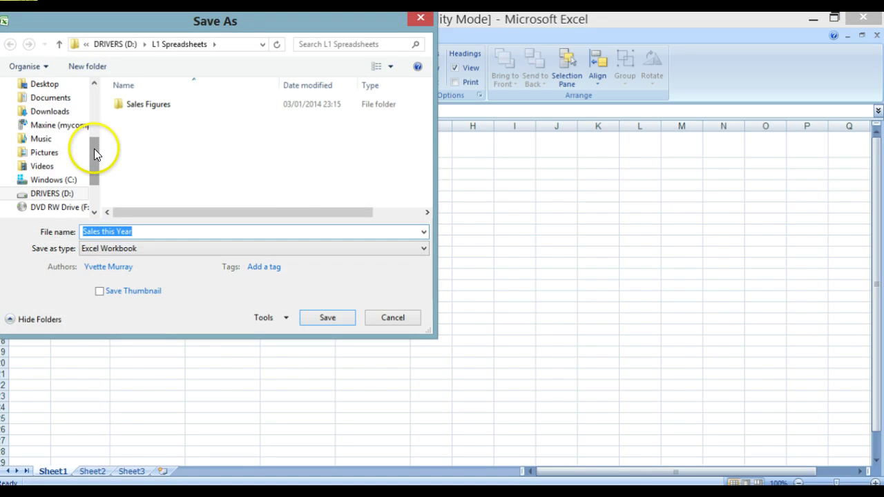
Step: Save the copy as Sales this Year in the Sales Figures folder inside L1 Spreadsheets on DRIVERS (D:)
drag(94, 153, 93, 162)
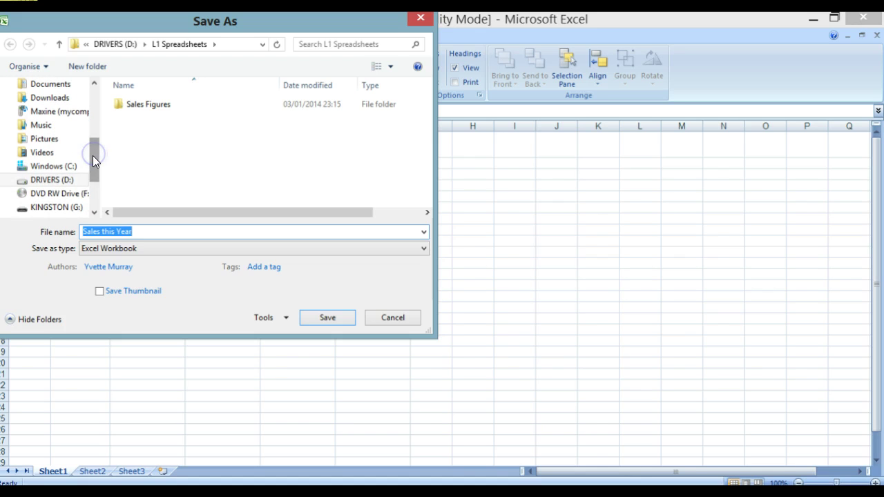
click(64, 181)
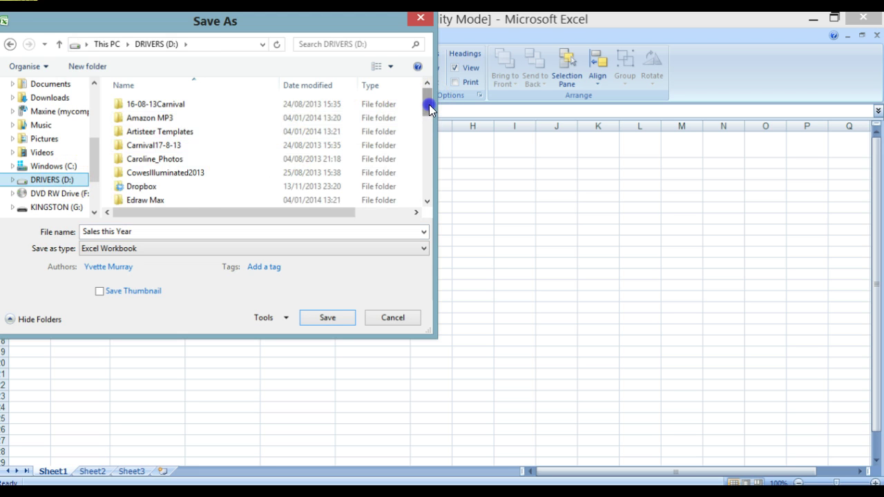
drag(429, 104, 431, 133)
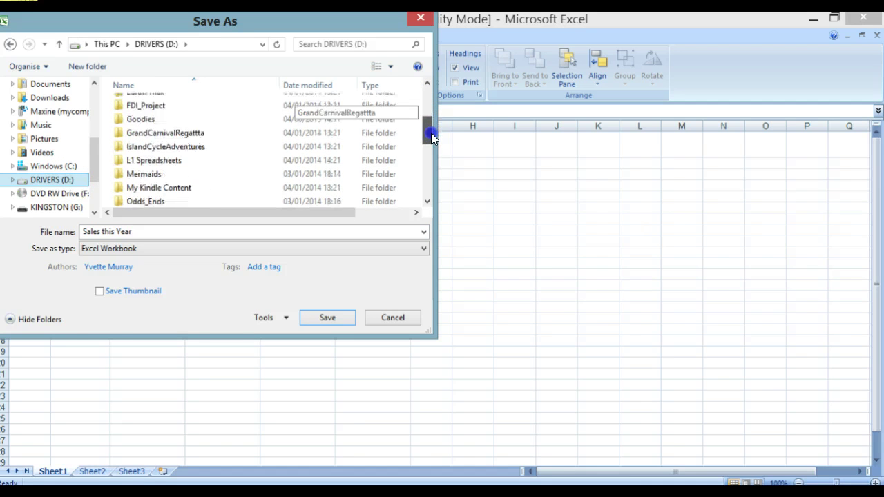
click(178, 157)
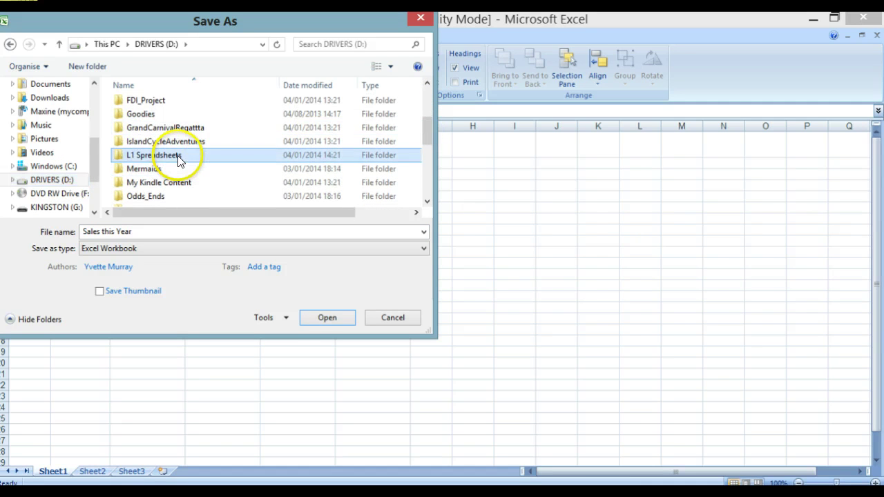
click(316, 317)
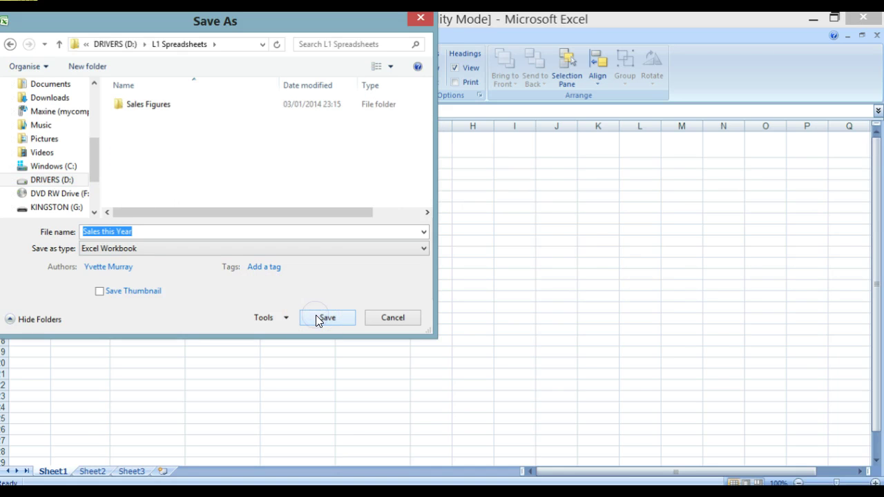
click(138, 104)
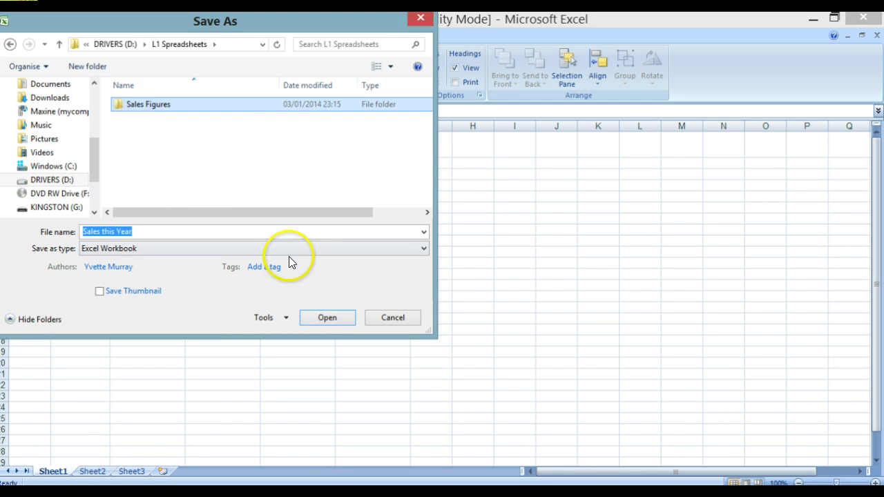
click(323, 317)
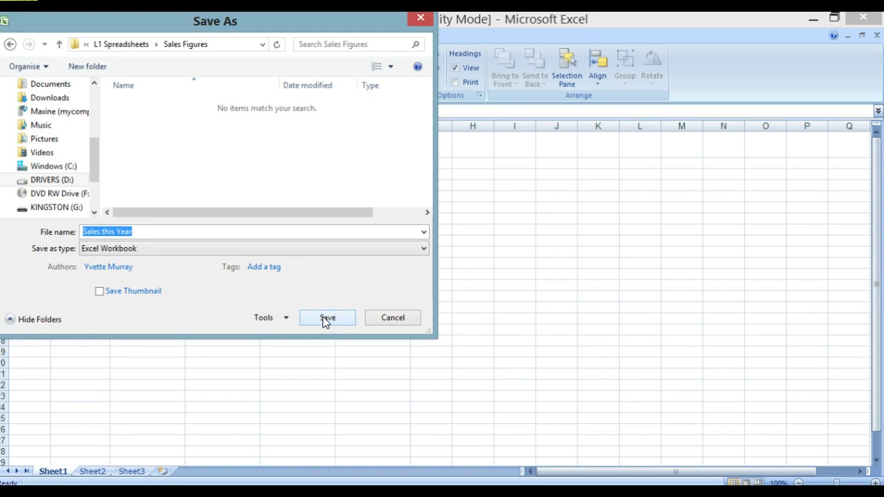
click(322, 316)
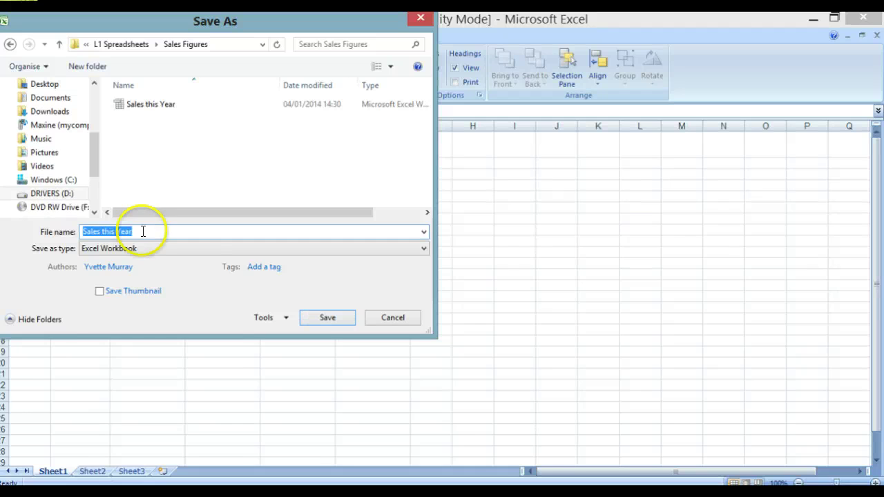
Step: Save another copy of the workbook under the name Sales last Year in the Sales Figures folder
drag(142, 231, 80, 231)
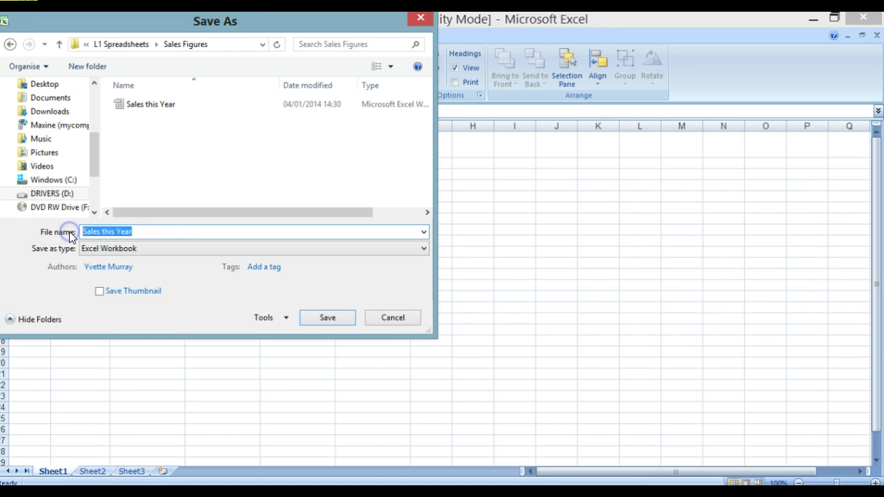
key(BackSpace)
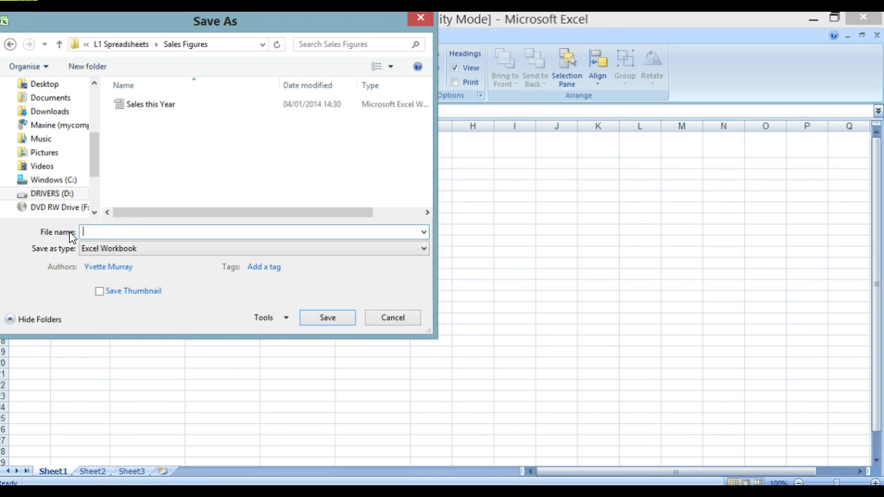
text(Sales)
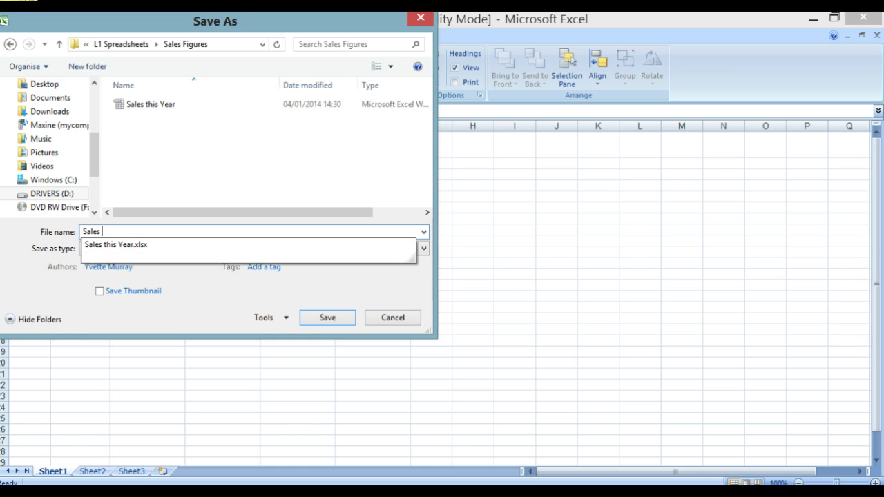
text( last Year)
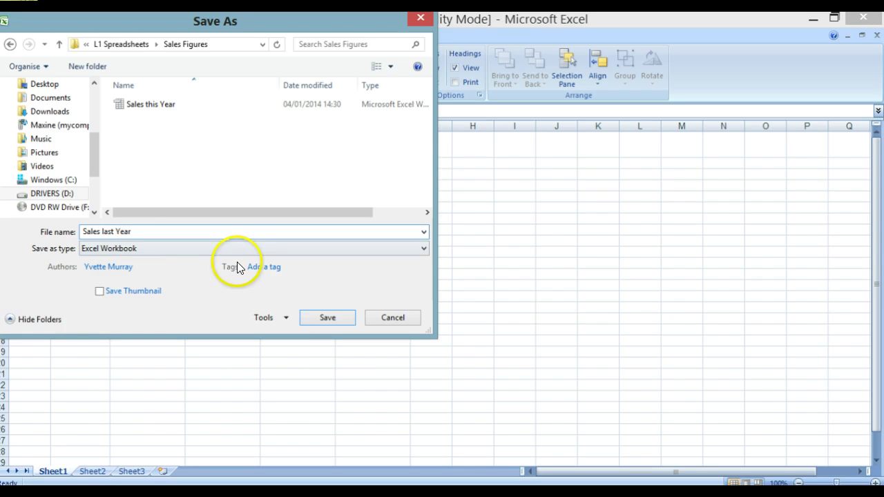
click(328, 316)
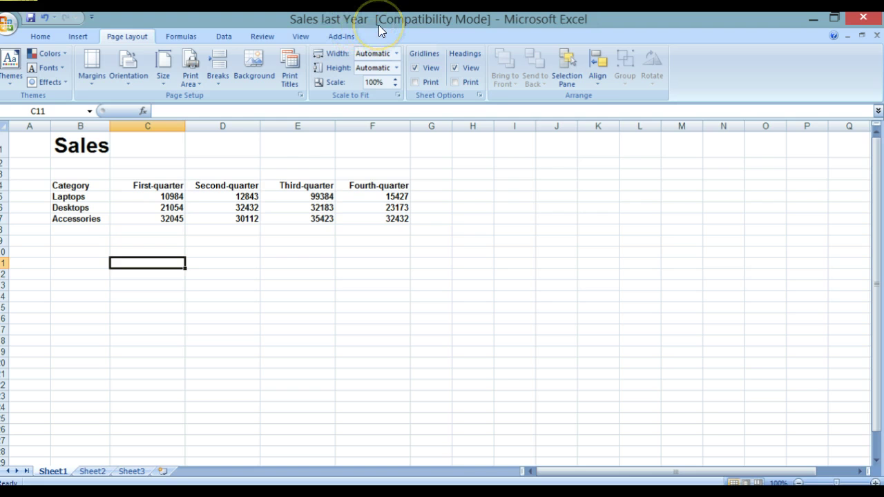
key(alt+p)
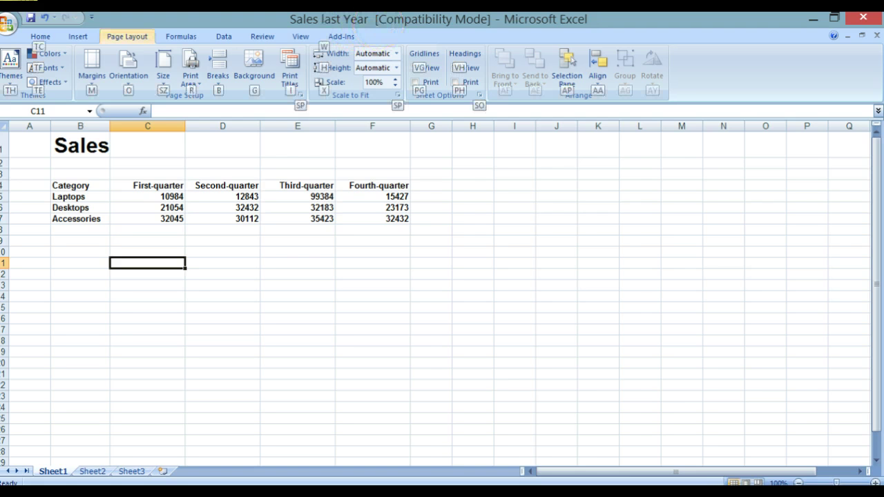